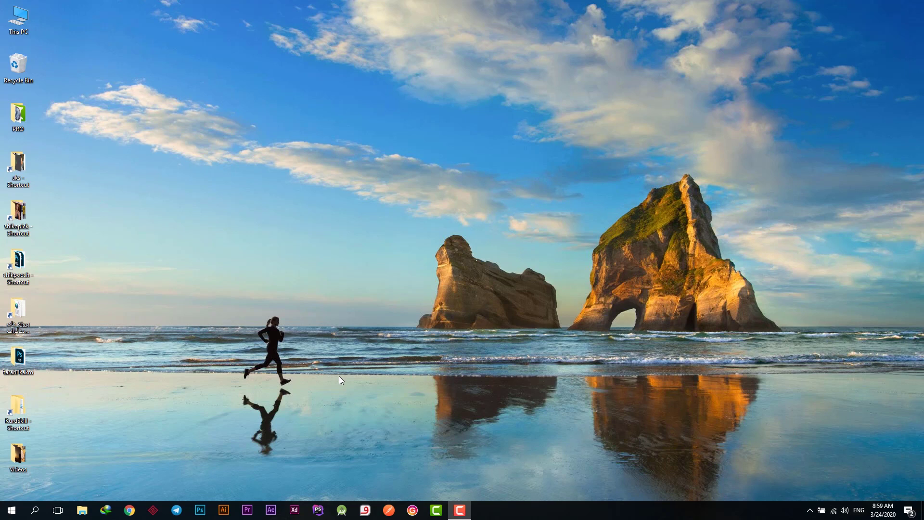
Open the desktop Videos folder in File Explorer, then launch Premiere Pro 2019.
double_click(18, 455)
left_click_drag(519, 138, 371, 111)
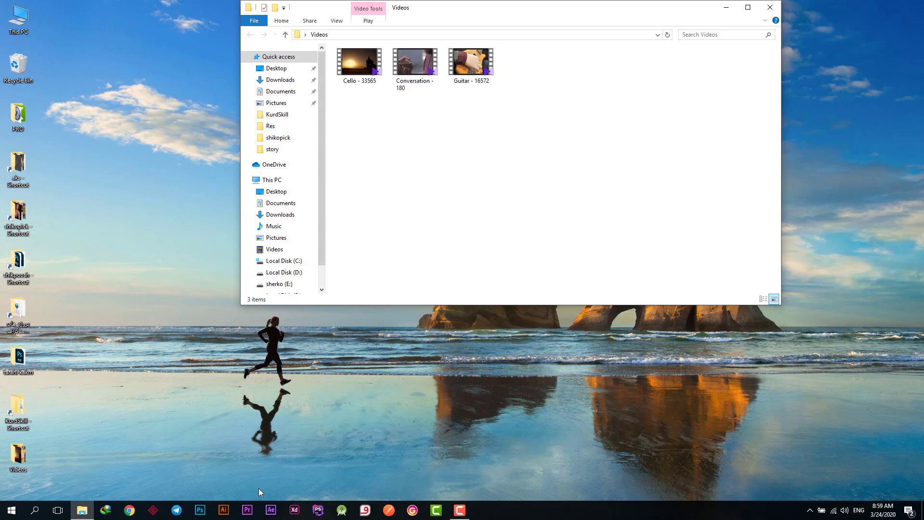
left_click(252, 514)
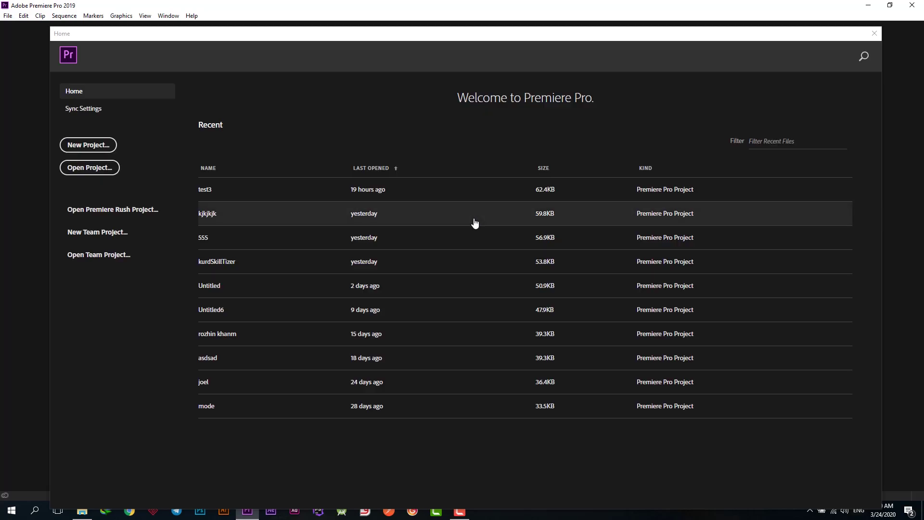
Choose New Project on the Premiere Pro Home screen.
left_click(104, 150)
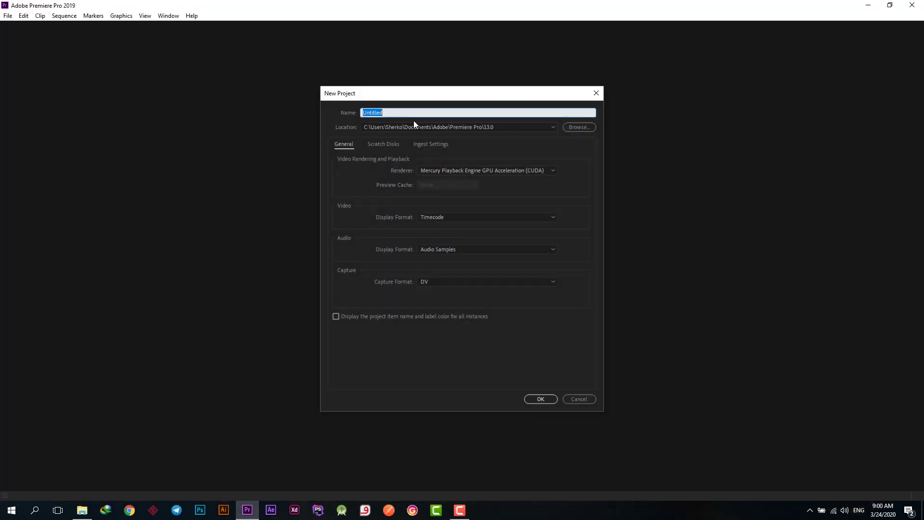
Name the project 'kurdskill test' and set its location to Desktop > Videos.
double_click(395, 112)
type("kurd")
type("skill test")
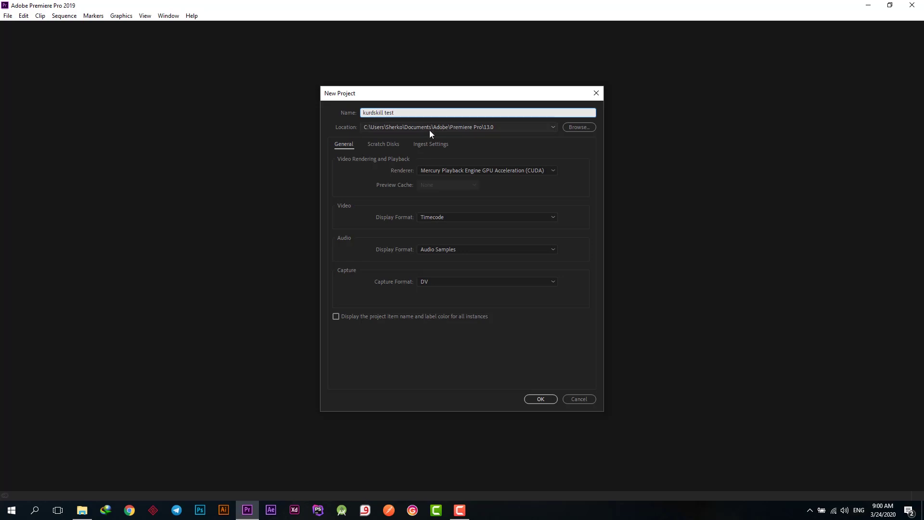
left_click(576, 127)
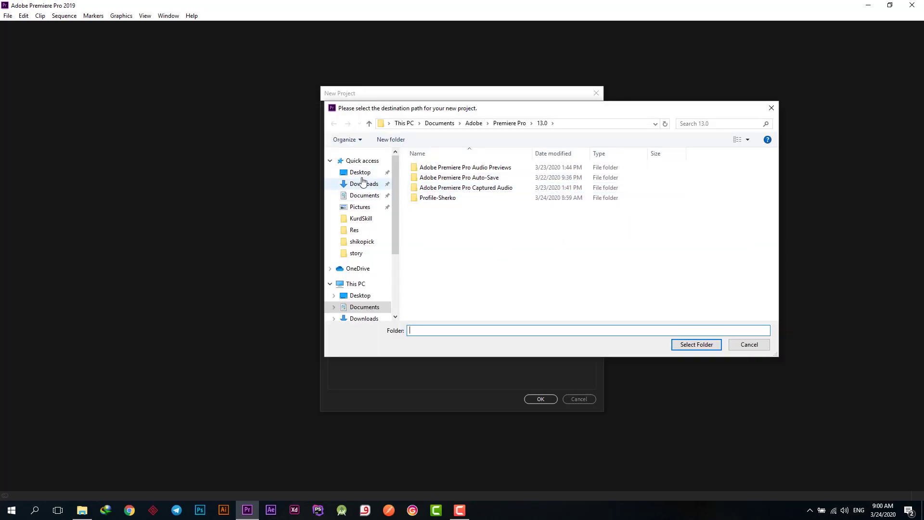
left_click(359, 173)
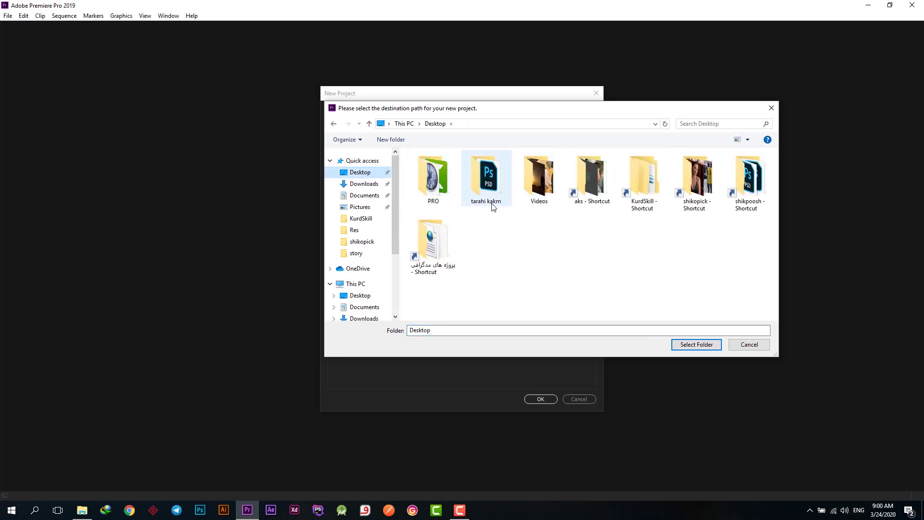
double_click(539, 193)
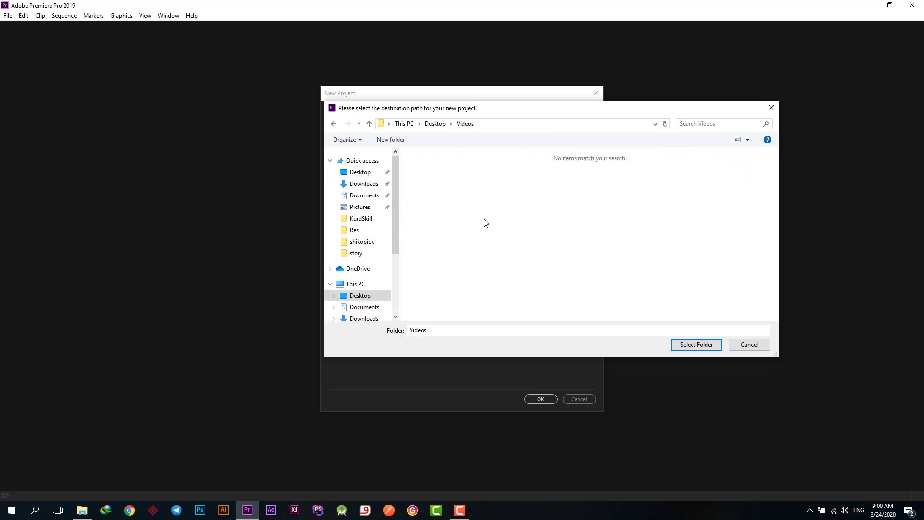
left_click(450, 331)
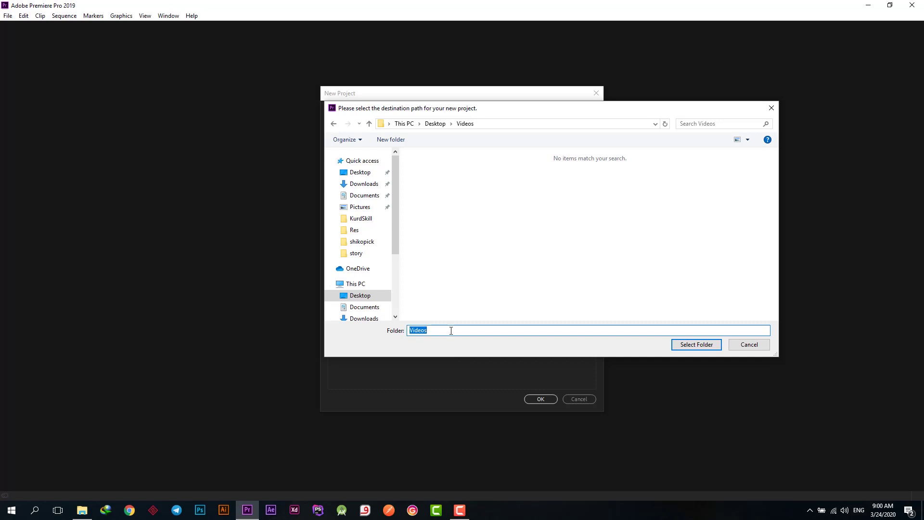
left_click(679, 342)
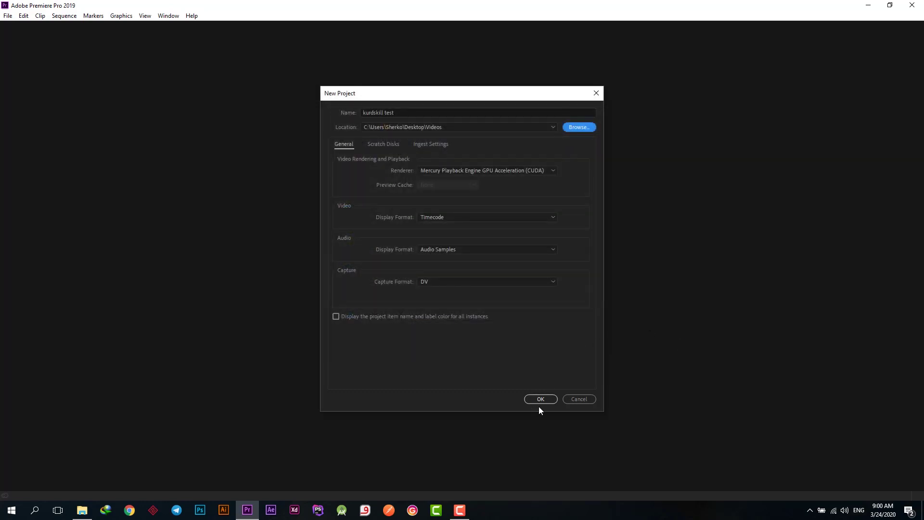
Confirm the New Project dialog, then focus the Effect Controls and Program panels.
left_click(540, 399)
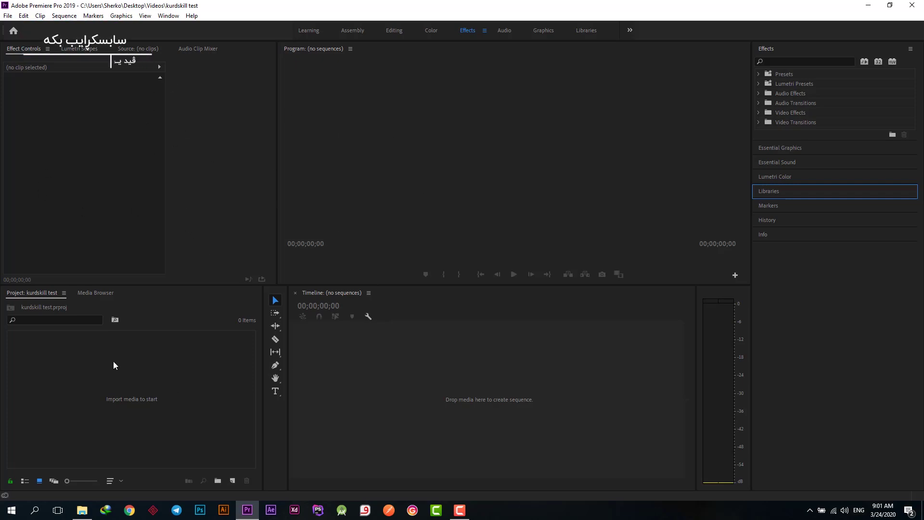
left_click(162, 160)
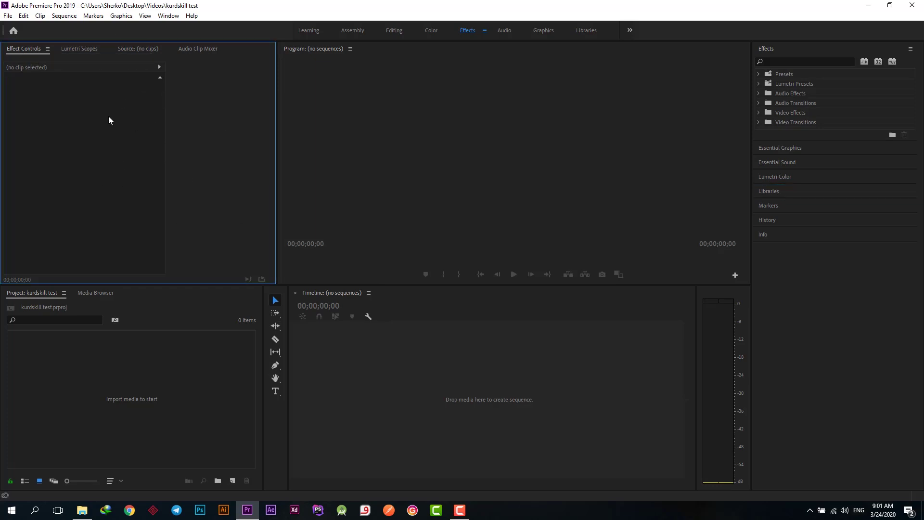
left_click(401, 134)
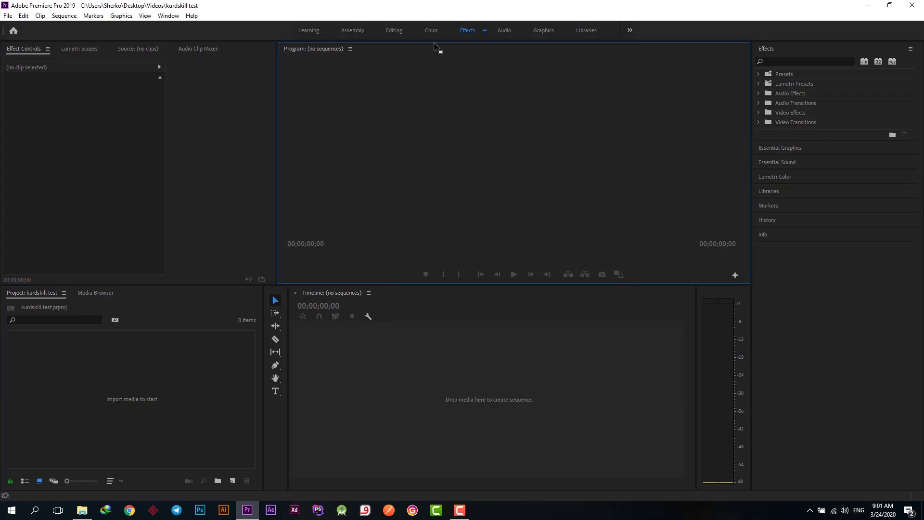
Switch to the Editing workspace and check its monitor, project, timeline, tools and meter panels.
left_click(400, 30)
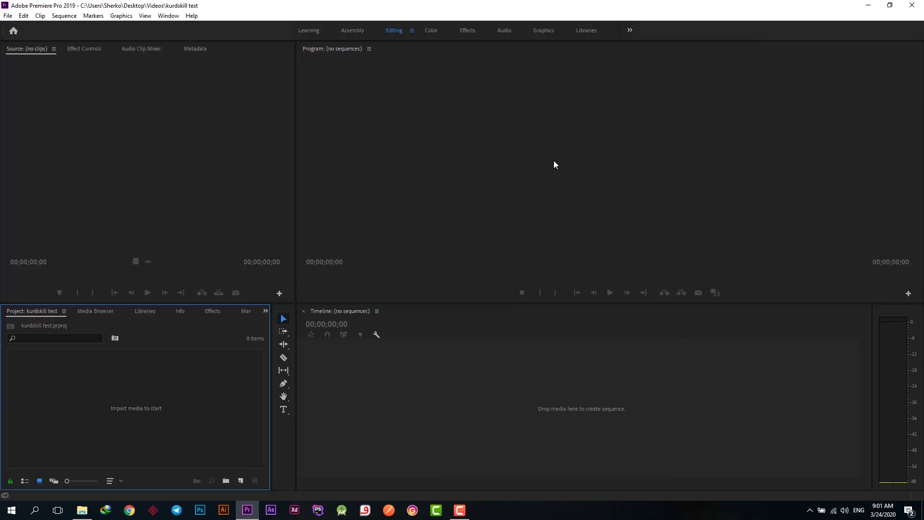
left_click(442, 186)
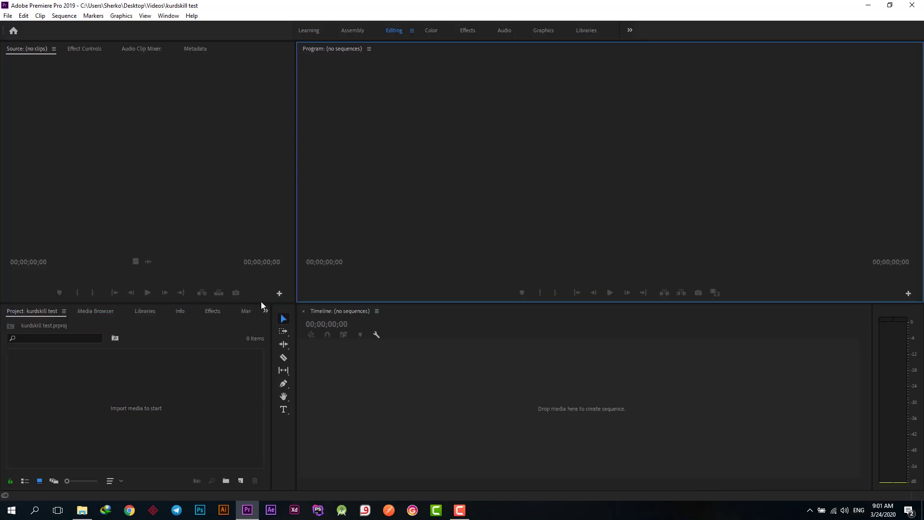
left_click(138, 415)
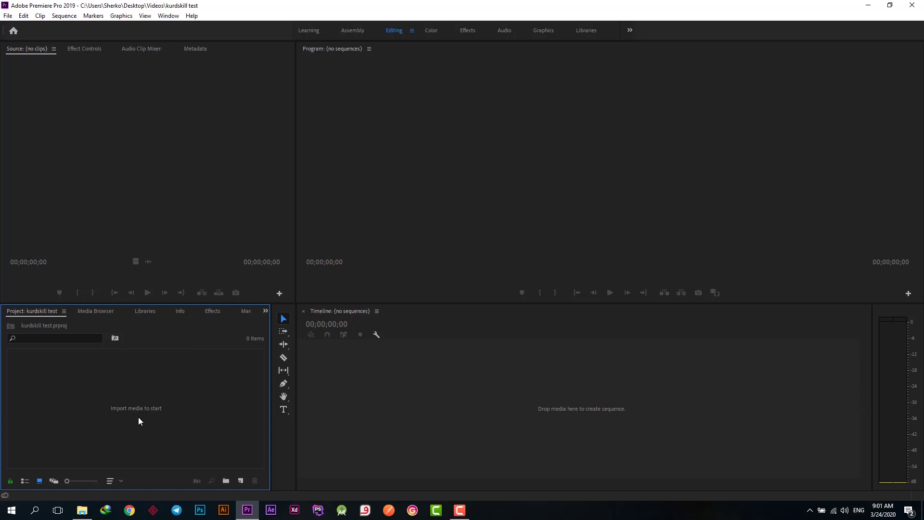
left_click(424, 431)
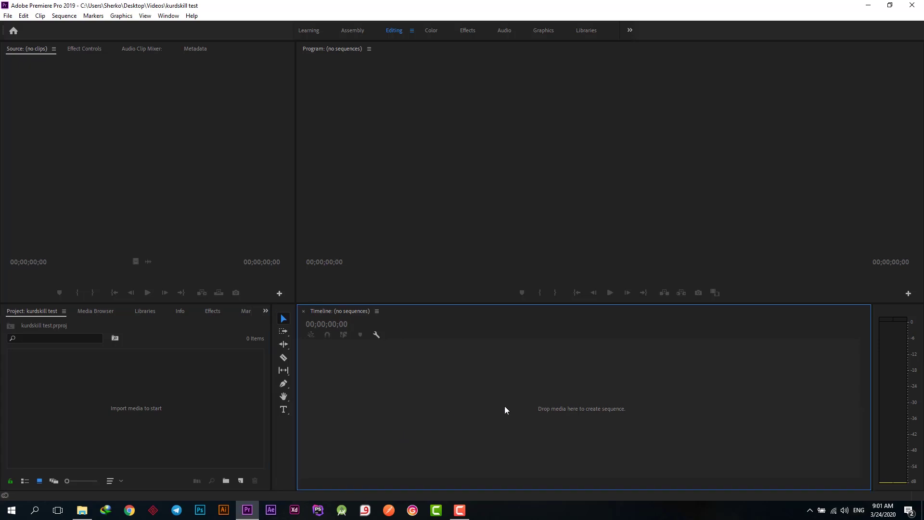
left_click(284, 448)
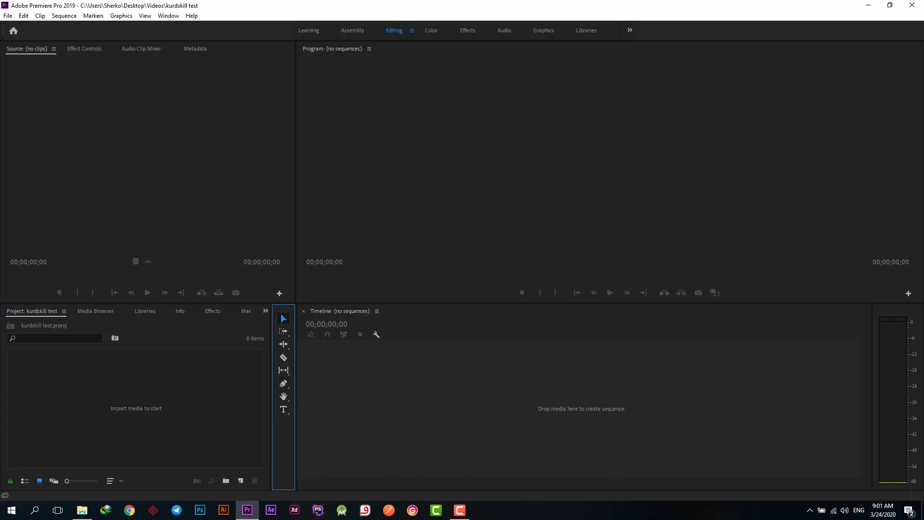
left_click(892, 382)
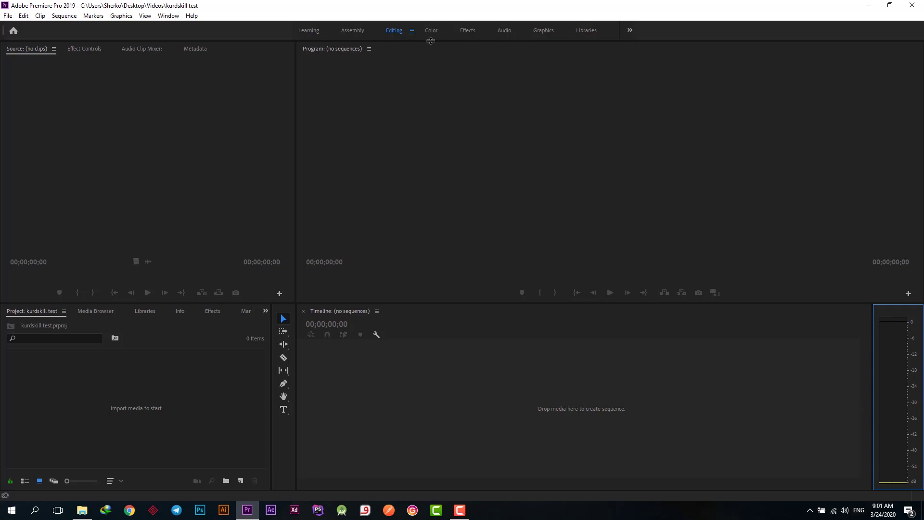
left_click(364, 34)
left_click(394, 31)
Resize the monitors, dock the Tools panel beside the Source monitor, and enlarge the timeline.
left_click_drag(295, 145, 298, 151)
left_click(282, 313)
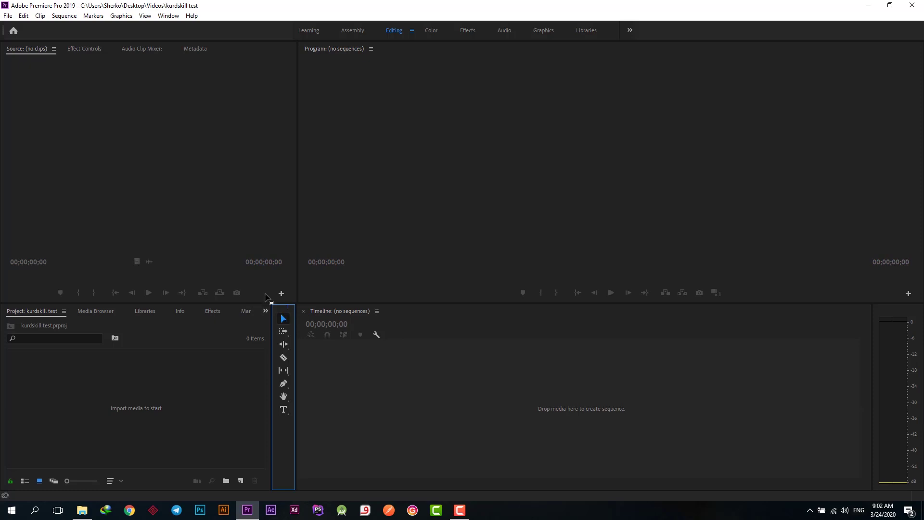
mouse_move(265, 295)
left_mouse_down()
mouse_move(286, 313)
mouse_move(291, 159)
left_mouse_up()
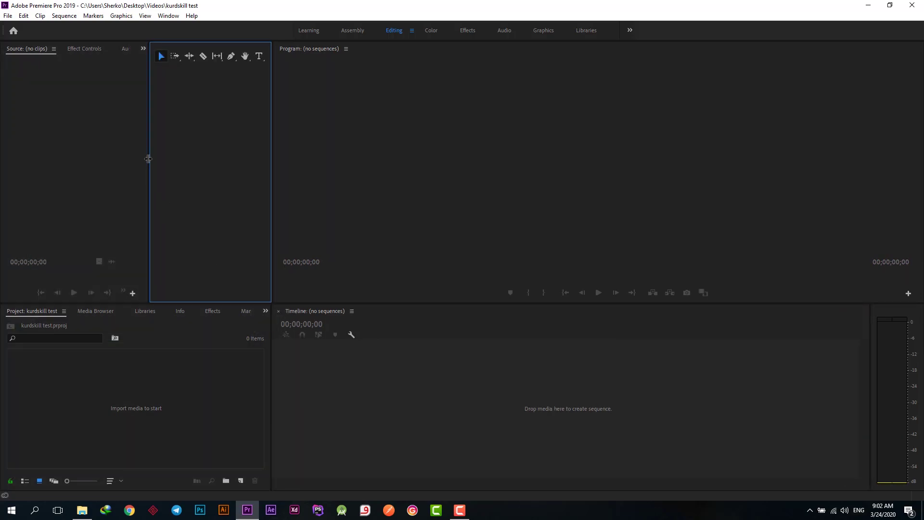
left_click_drag(148, 158, 254, 159)
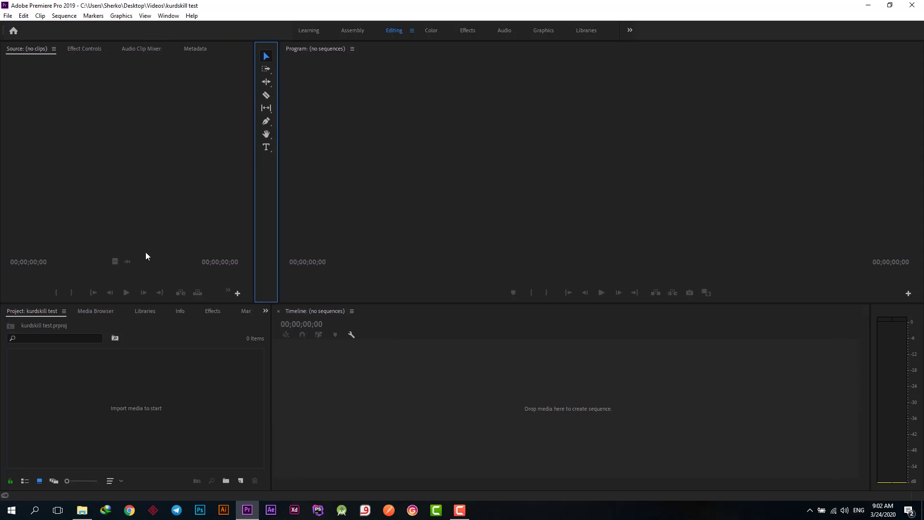
left_click_drag(373, 305, 382, 202)
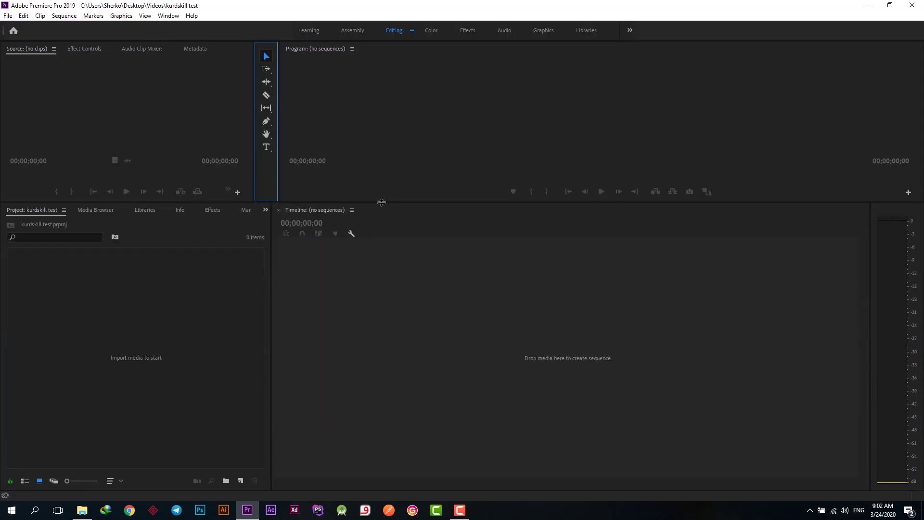
Choose Reset to Saved Layout from the Editing workspace menu.
left_click(413, 33)
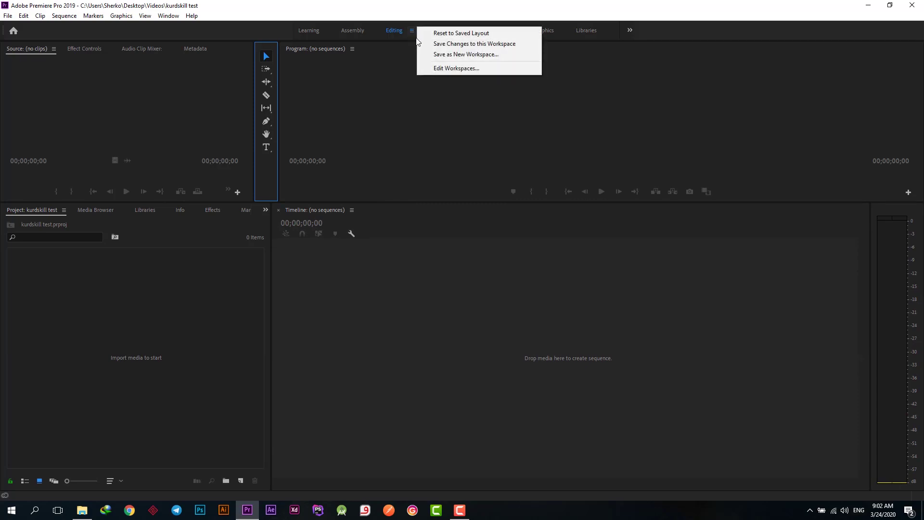
left_click(454, 34)
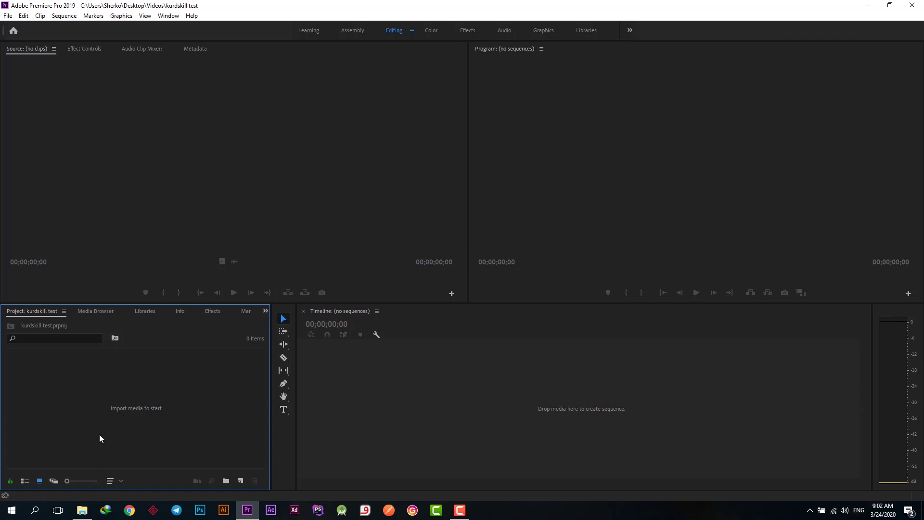
Import the Cello, Conversation and Guitar clips by dragging them from File Explorer into the Project panel.
double_click(151, 411)
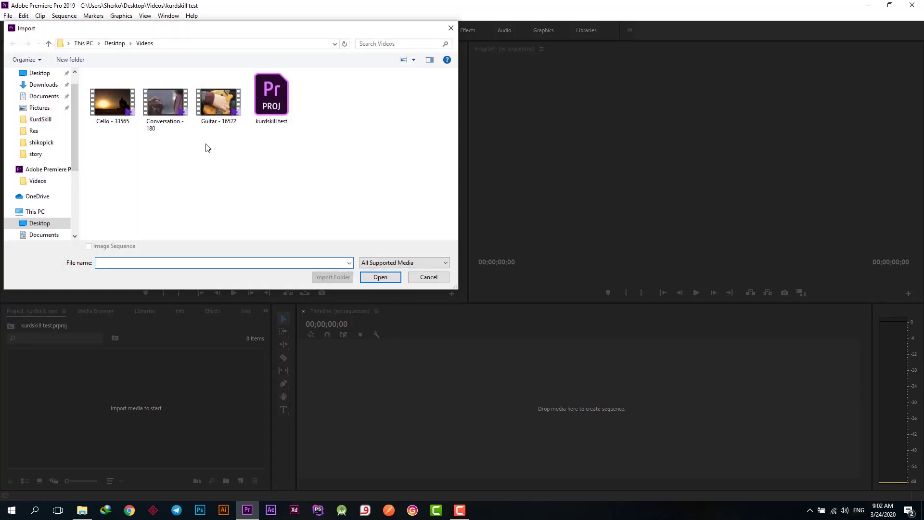
left_click_drag(233, 149, 130, 123)
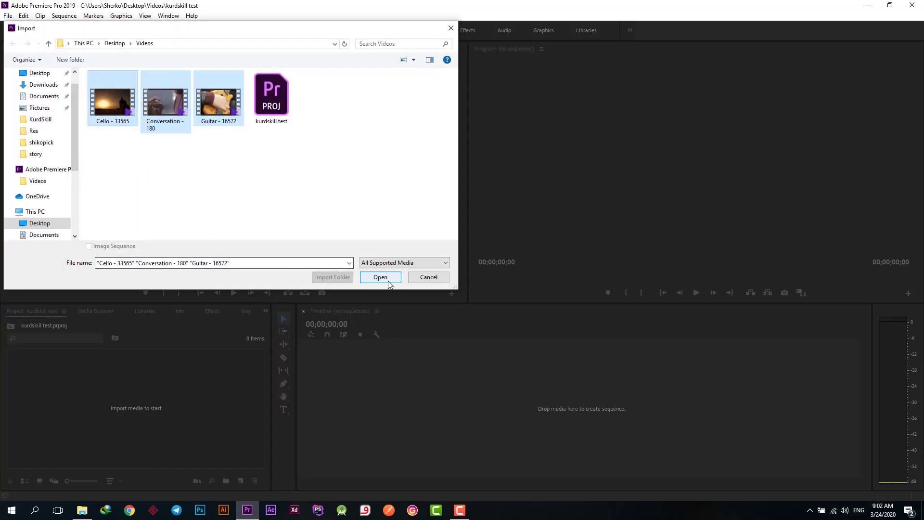
left_click(426, 276)
left_click(82, 509)
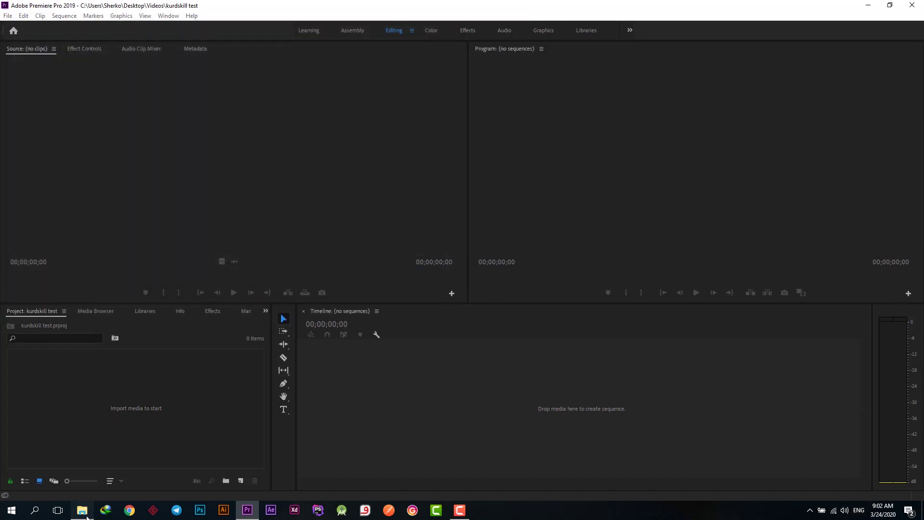
mouse_move(484, 130)
left_mouse_down()
mouse_move(409, 123)
mouse_move(351, 68)
mouse_move(217, 319)
mouse_move(162, 382)
left_mouse_up()
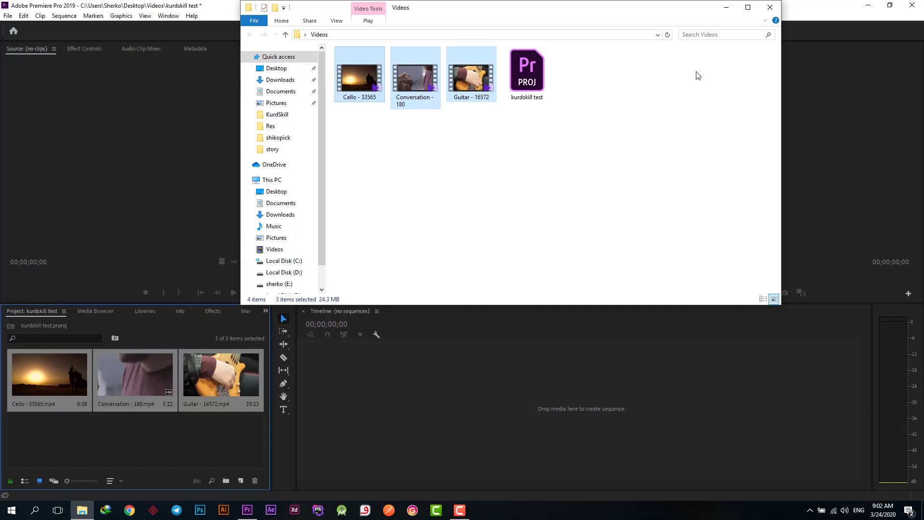
left_click(770, 6)
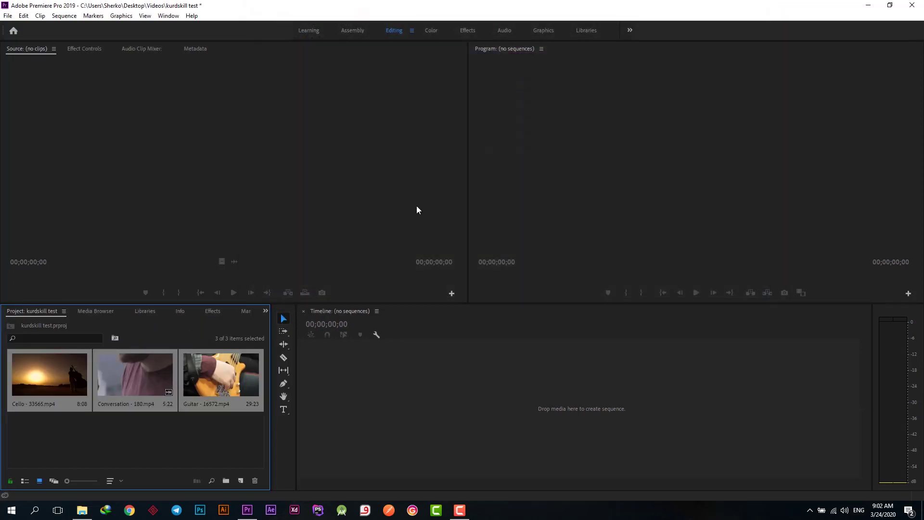
left_click(170, 442)
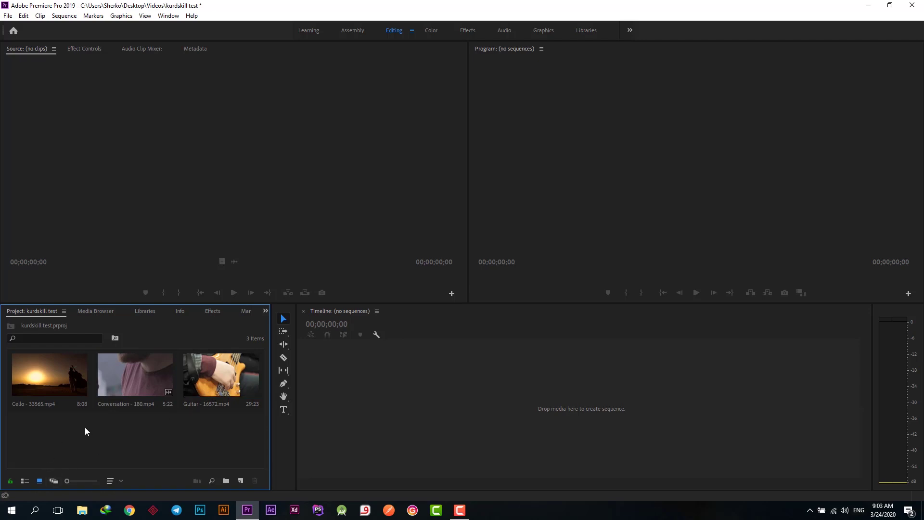
Switch the Project panel to List View, then back to Icon View.
left_click(29, 483)
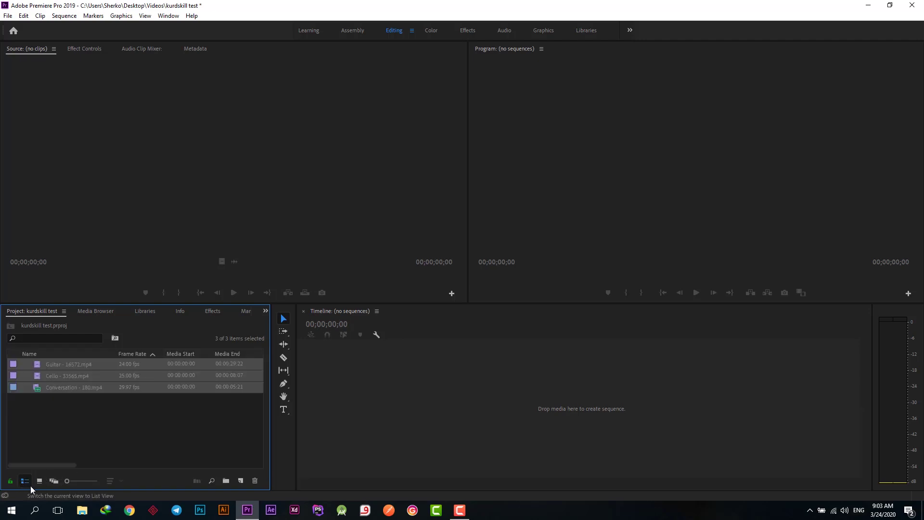
left_click(62, 410)
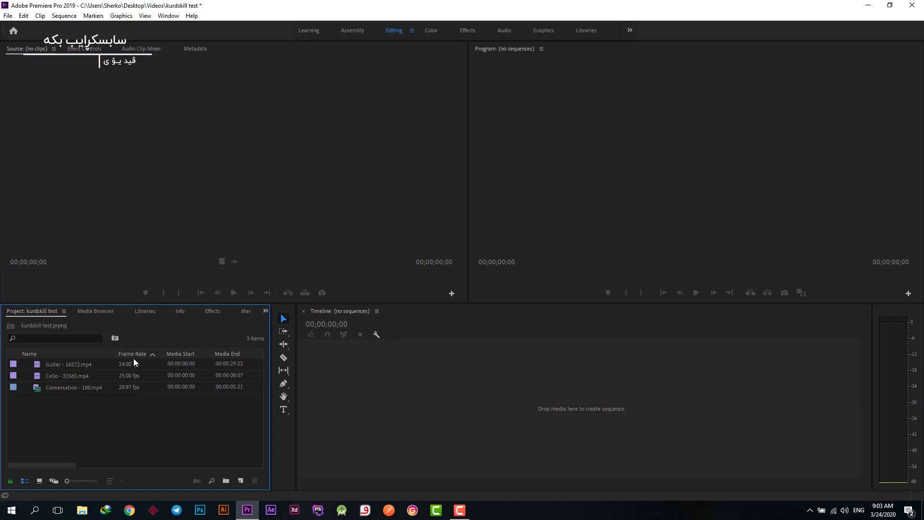
left_click(38, 481)
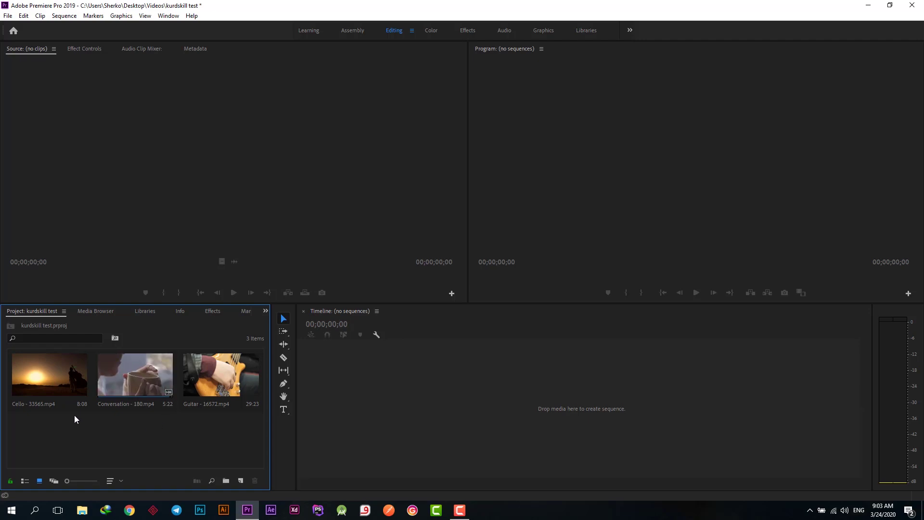
Drag Cello - 33565.mp4 onto the empty timeline to create its sequence.
mouse_move(70, 374)
left_mouse_down()
mouse_move(373, 432)
mouse_move(407, 399)
mouse_move(100, 431)
left_mouse_up()
left_click(100, 432)
left_click_drag(59, 377, 364, 398)
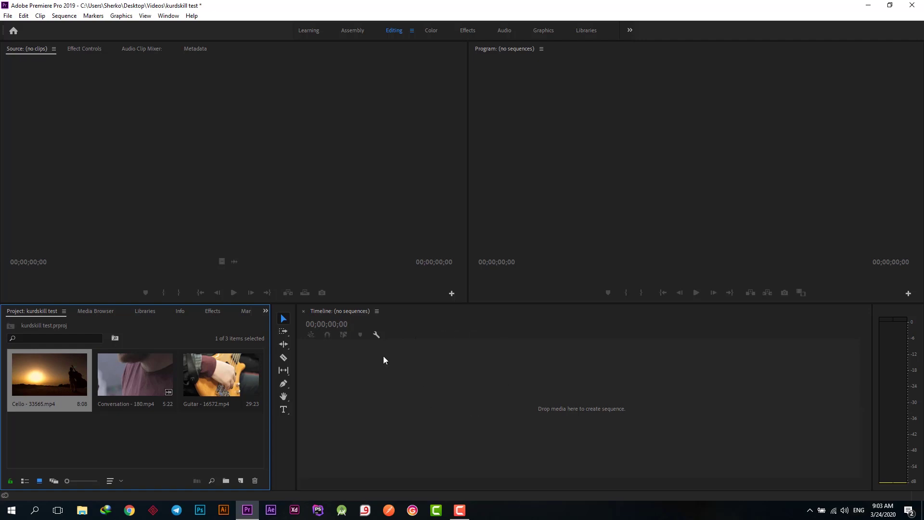
left_click_drag(364, 399, 383, 357)
Widen the Program monitor and scrub through the Cello footage.
left_click(466, 330)
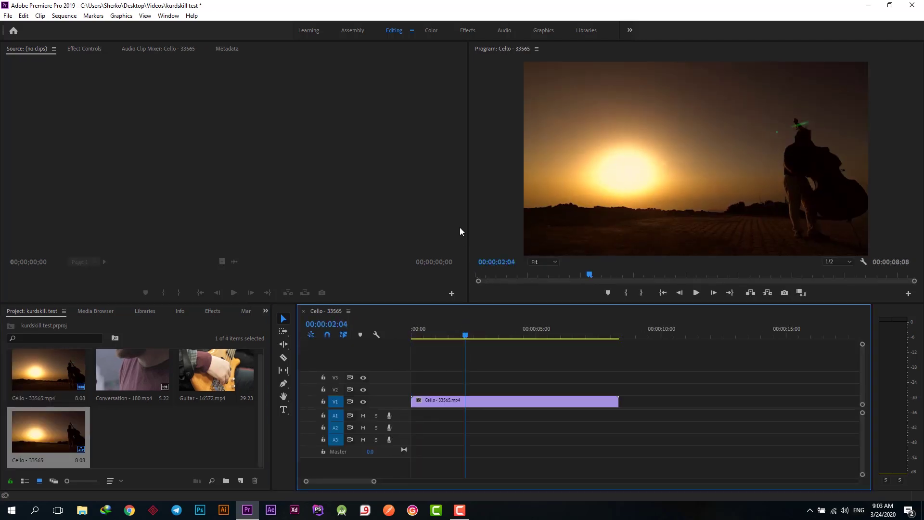
left_click_drag(468, 219, 296, 226)
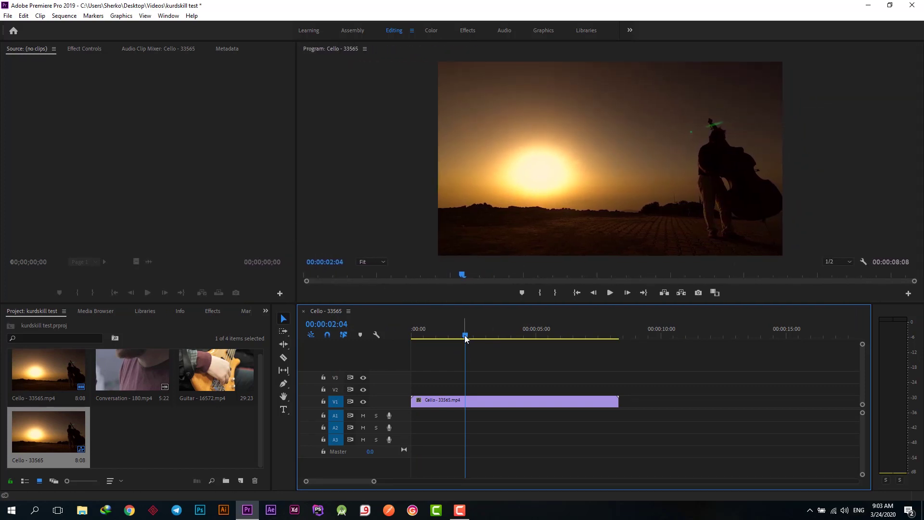
mouse_move(466, 335)
left_mouse_down()
mouse_move(446, 336)
mouse_move(578, 340)
mouse_move(527, 340)
left_mouse_up()
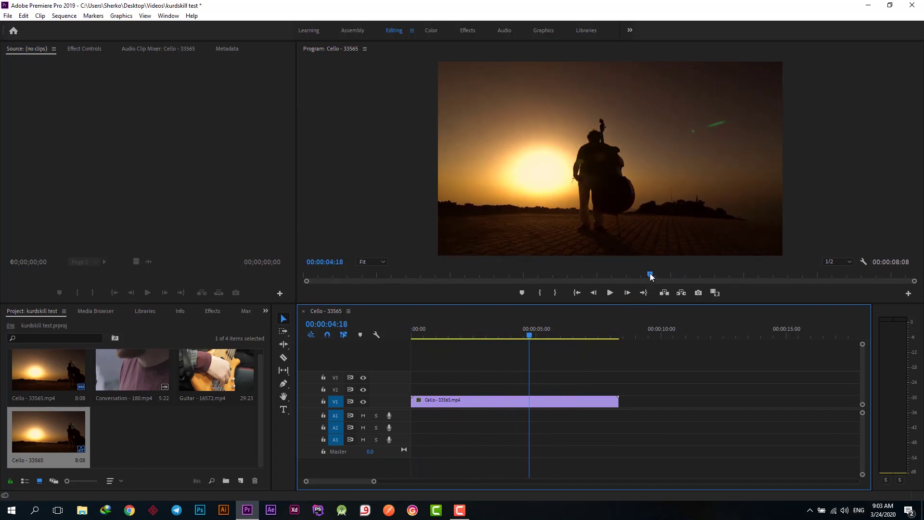
mouse_move(649, 277)
left_mouse_down()
mouse_move(543, 273)
mouse_move(560, 282)
mouse_move(479, 284)
left_mouse_up()
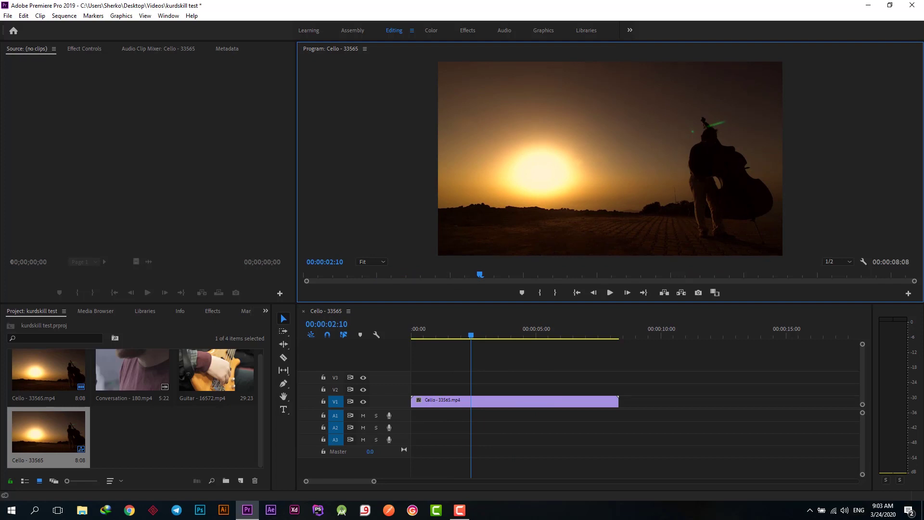
Park the playhead at 00:00:01:24 in the Cello clip.
key("F10")
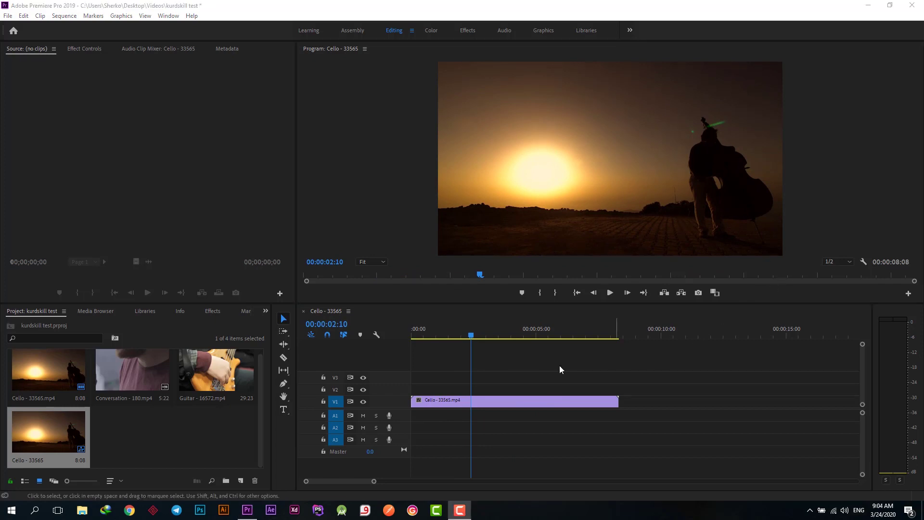
mouse_move(446, 337)
left_mouse_down()
mouse_move(424, 344)
mouse_move(485, 351)
left_mouse_up()
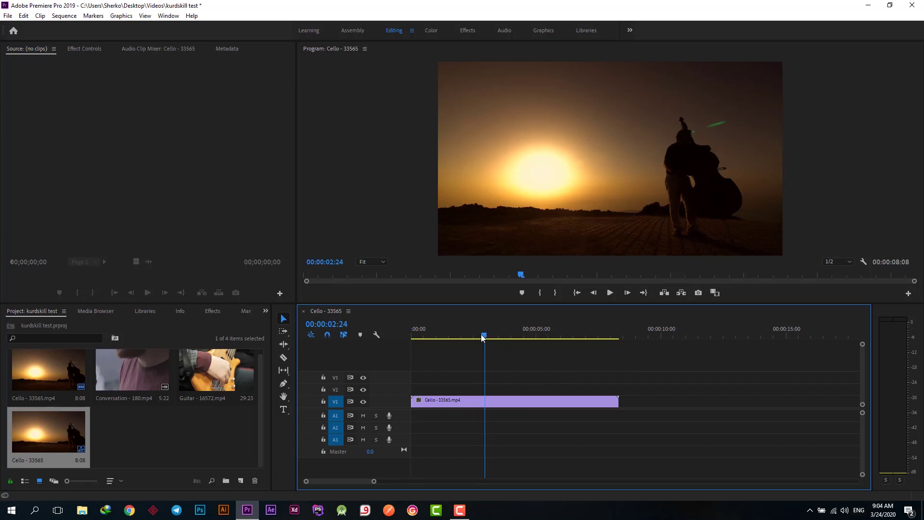
left_click_drag(485, 337, 466, 352)
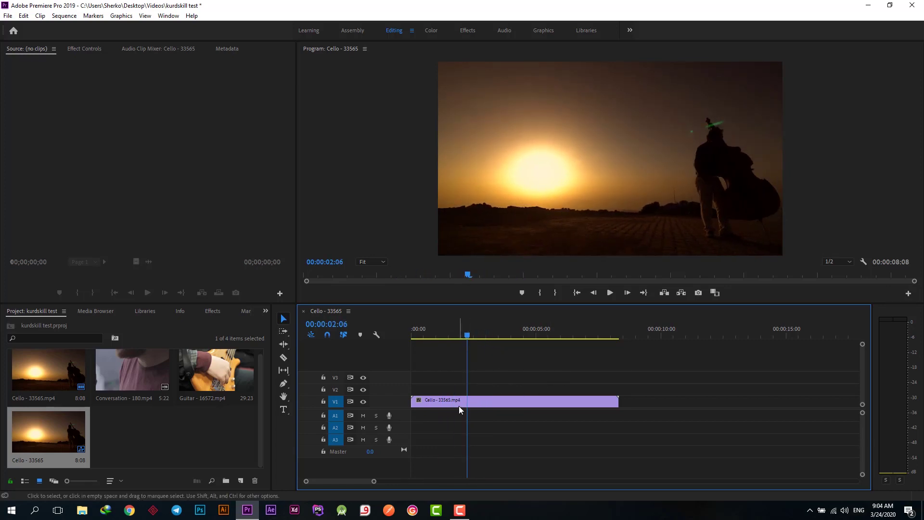
left_click(467, 333)
left_click_drag(467, 337, 458, 337)
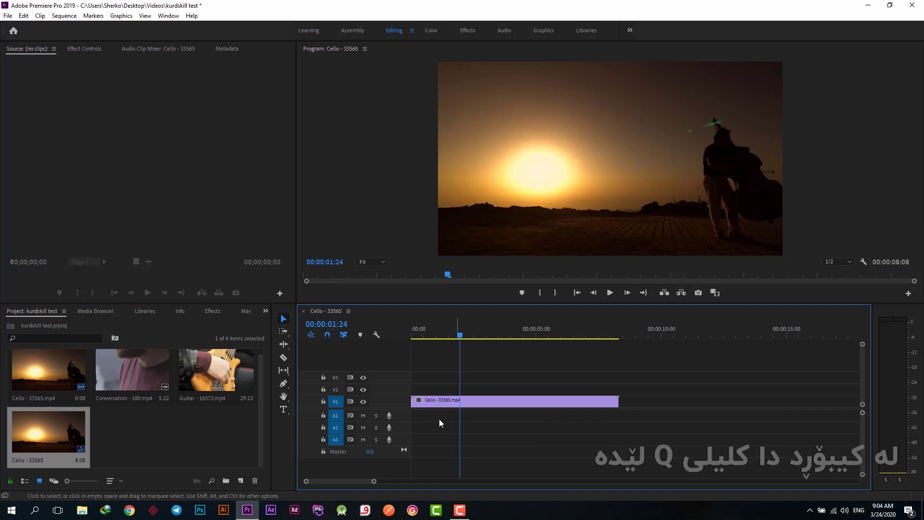
key("q")
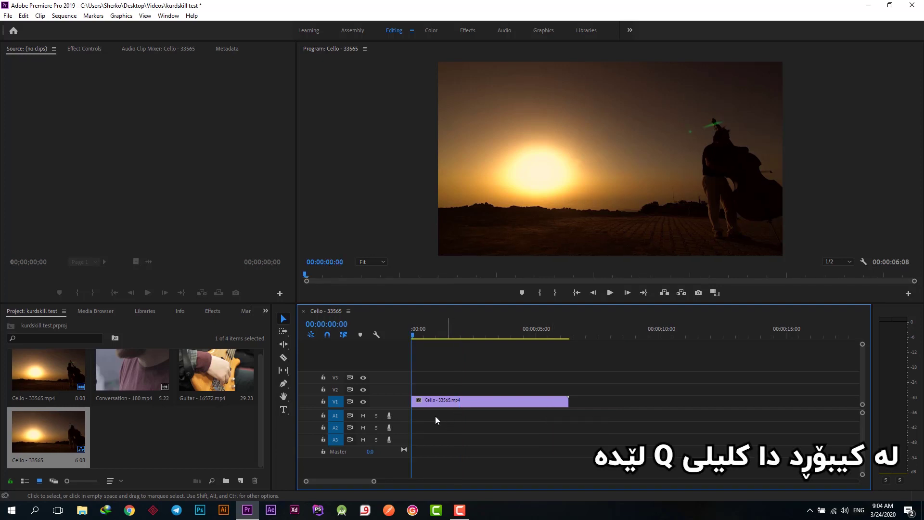
key("ctrl+z")
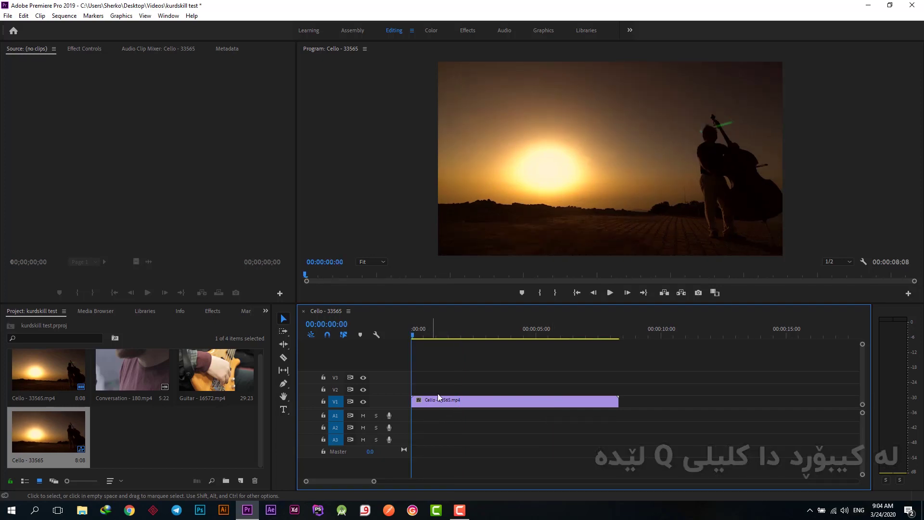
left_click(461, 335)
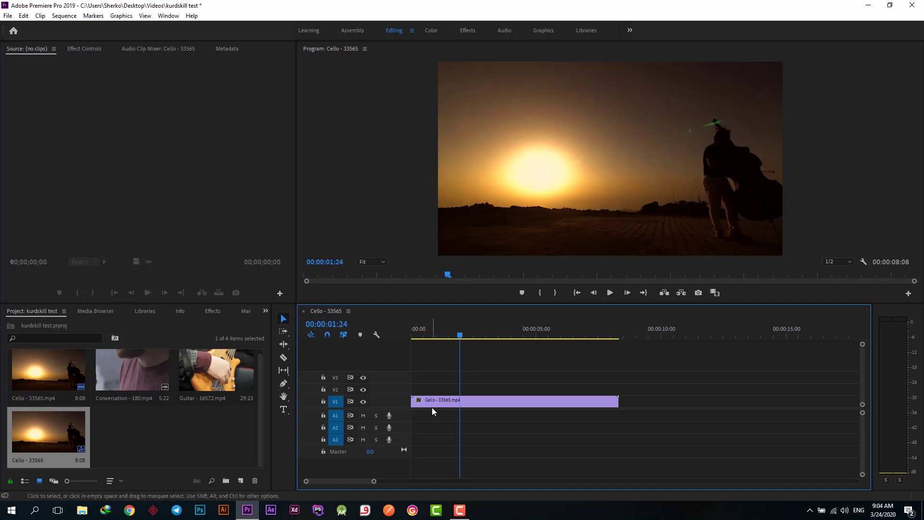
key("q")
key("ctrl+z")
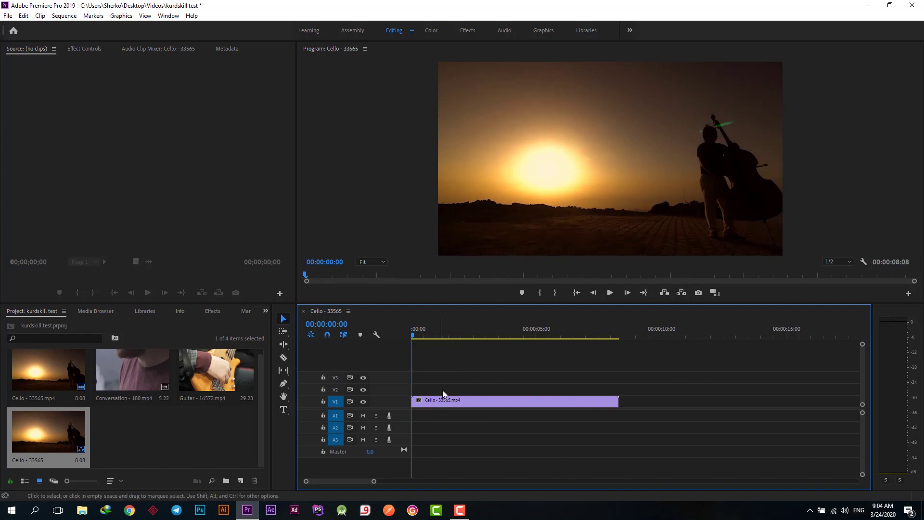
left_click_drag(412, 331, 550, 335)
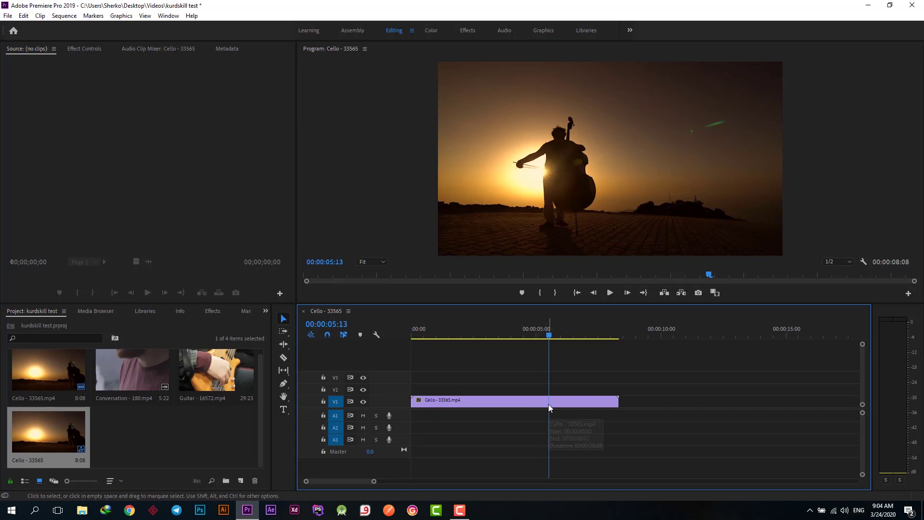
key("w")
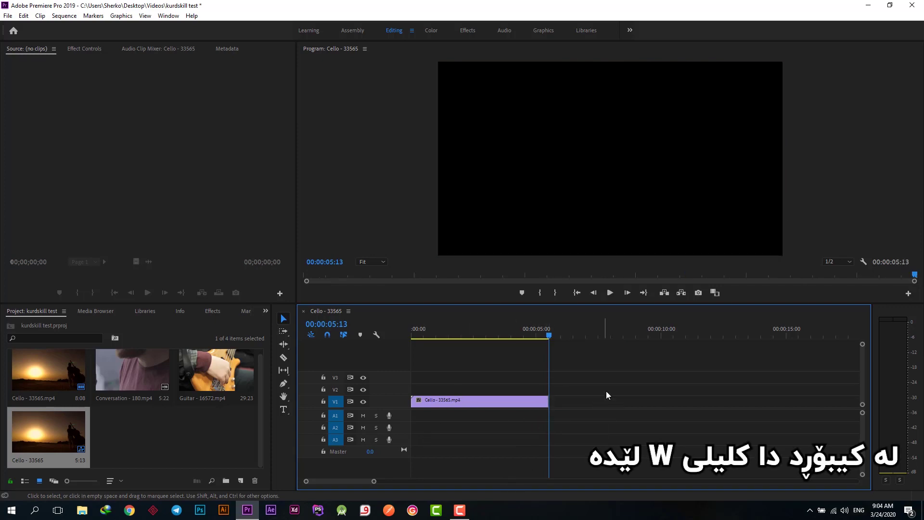
key("ctrl+z")
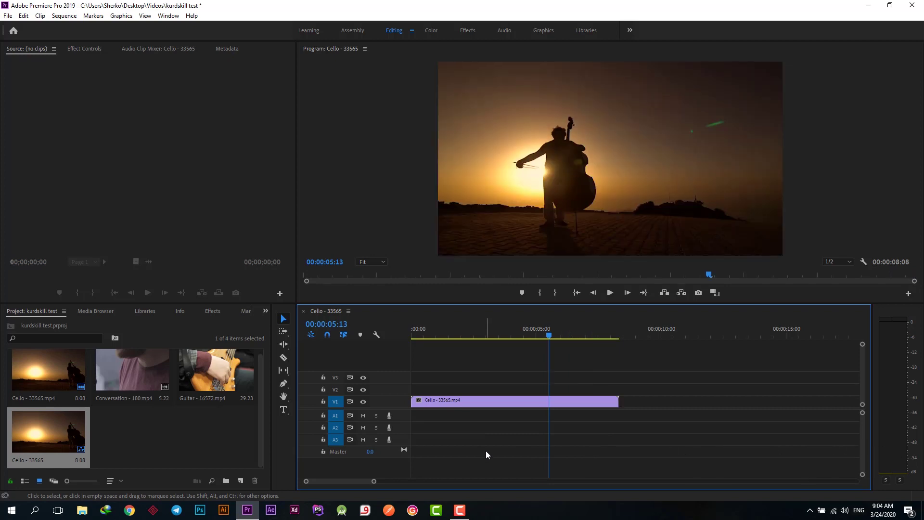
left_click(483, 335)
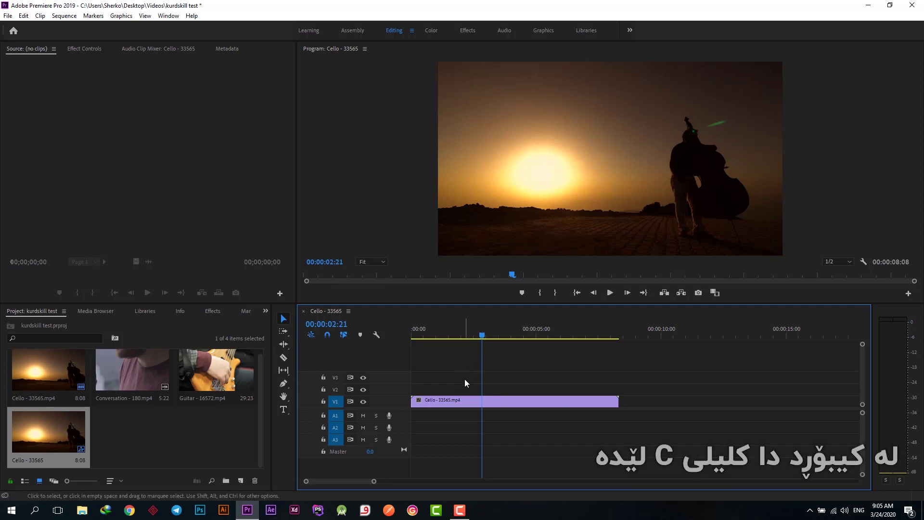
Razor-cut the Cello clip on V1 at two points into three pieces.
key("c")
left_click(283, 359)
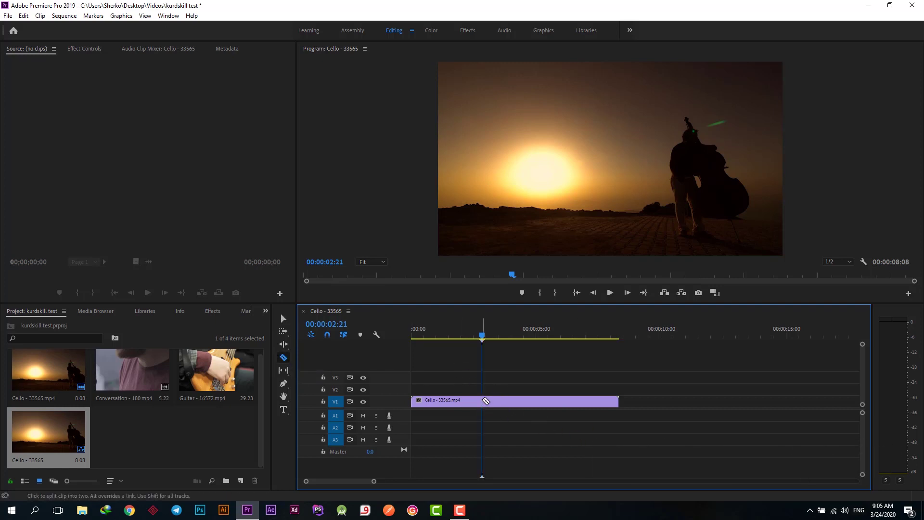
left_click(483, 401)
left_click(518, 400)
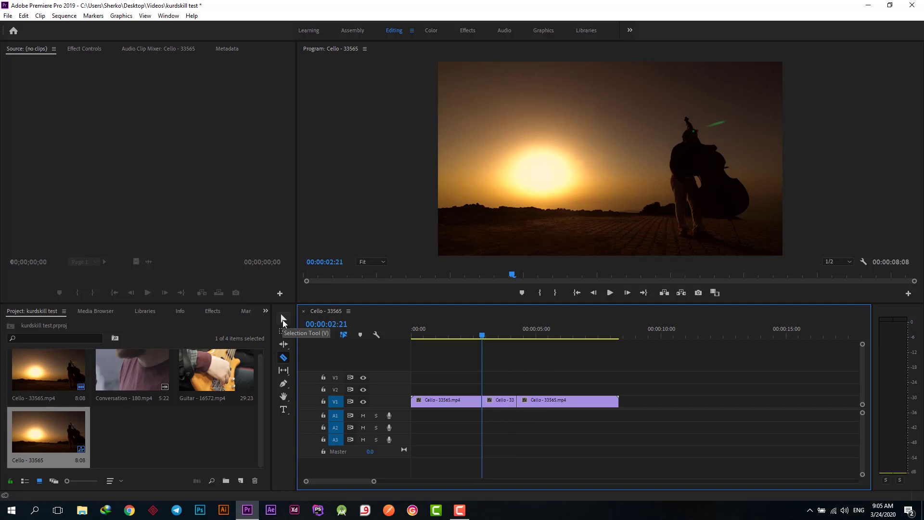
Slide the Cello pieces apart, then snap them back together end to end.
key("v")
left_click_drag(557, 403, 615, 407)
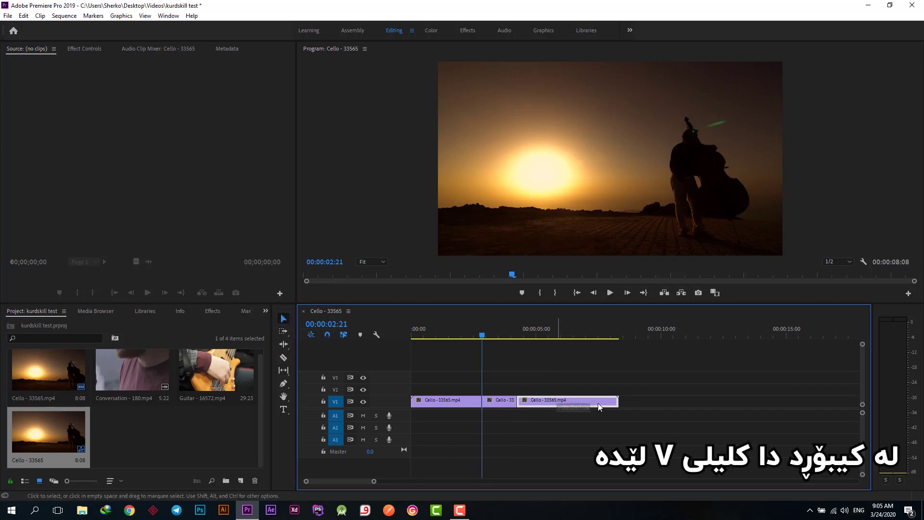
left_click_drag(495, 400, 515, 392)
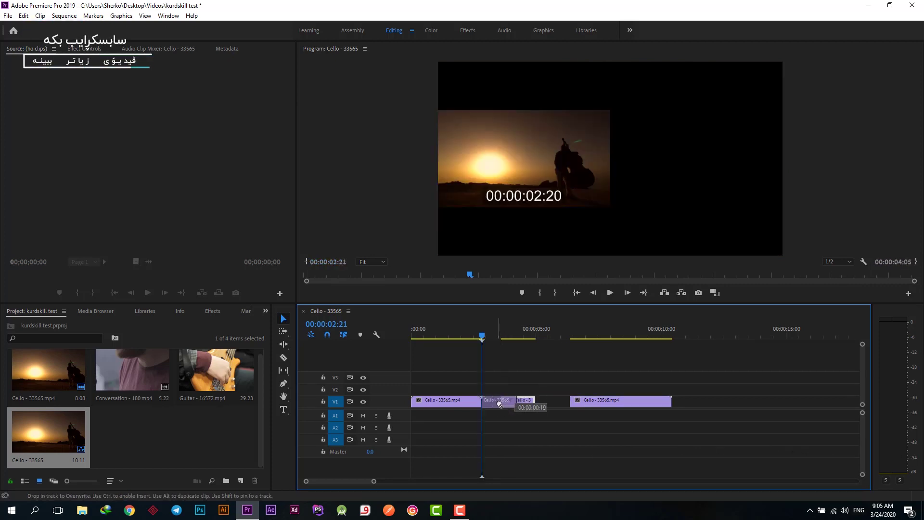
left_click_drag(514, 392, 496, 400)
left_click_drag(589, 400, 539, 404)
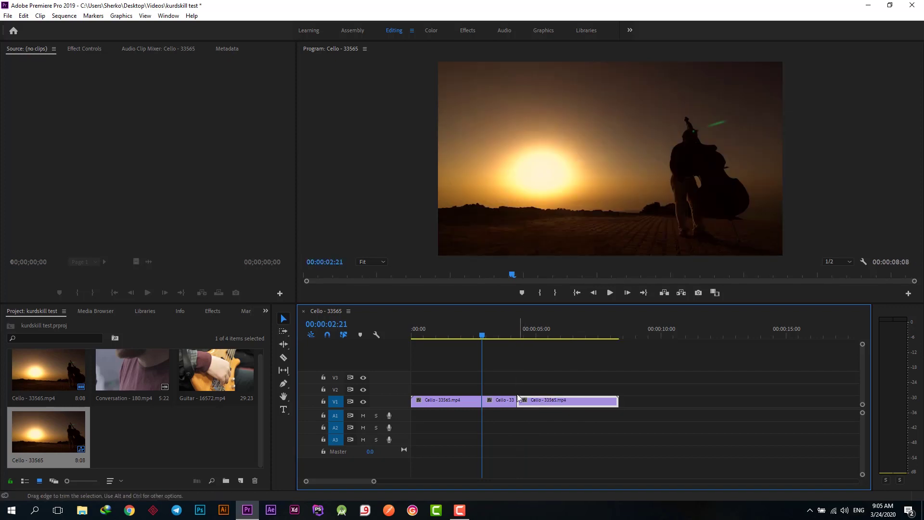
mouse_move(482, 339)
left_mouse_down()
mouse_move(424, 342)
mouse_move(451, 340)
left_mouse_up()
Delete the middle Cello piece and slide the last piece left to close the gap.
key("space")
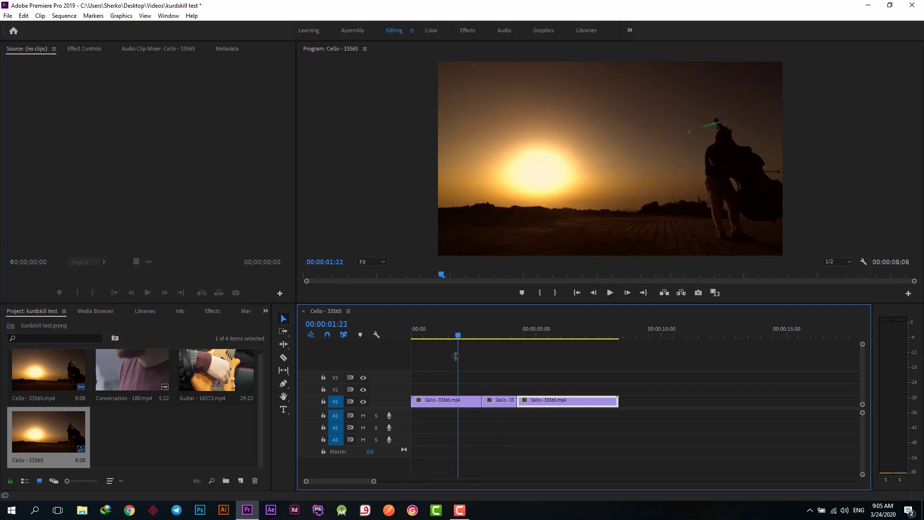
left_click(507, 407)
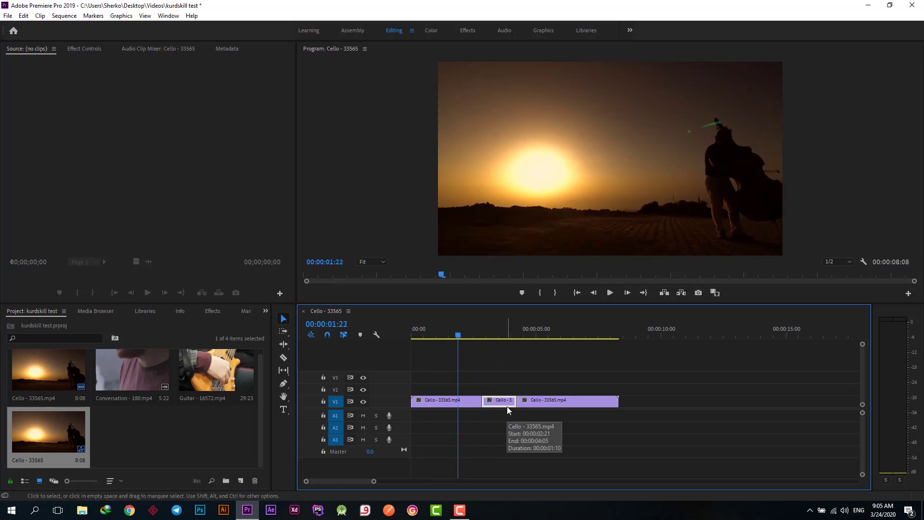
key("Delete")
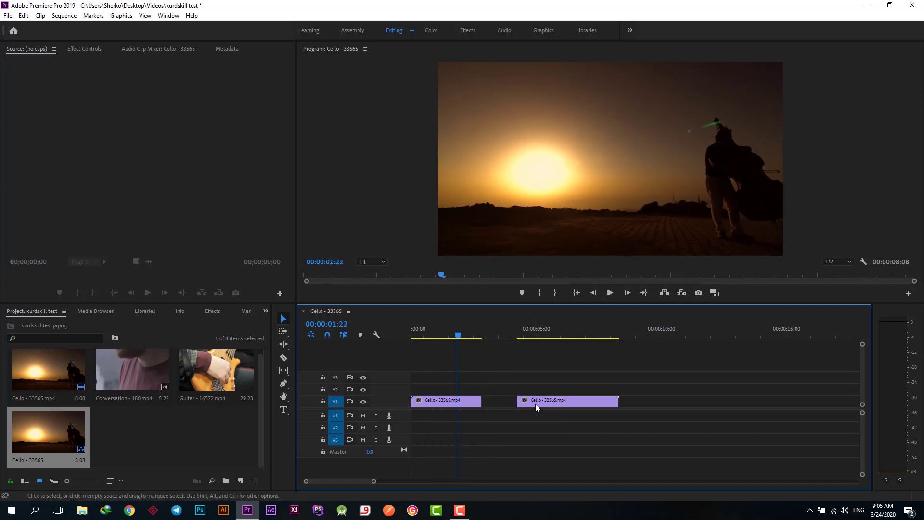
left_click_drag(535, 403, 499, 407)
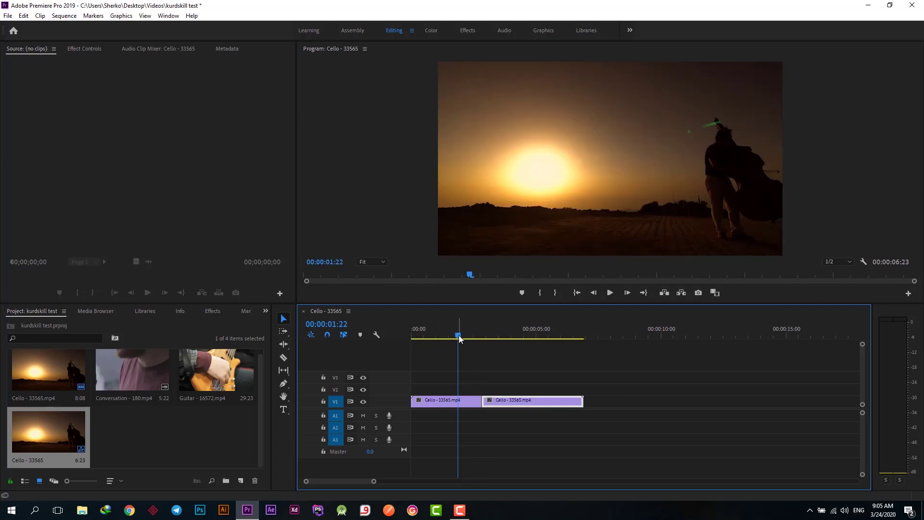
Review the edited sequence, then step frame by frame from 00:00:01:14.
mouse_move(459, 336)
left_mouse_down()
mouse_move(490, 339)
mouse_move(450, 358)
left_mouse_up()
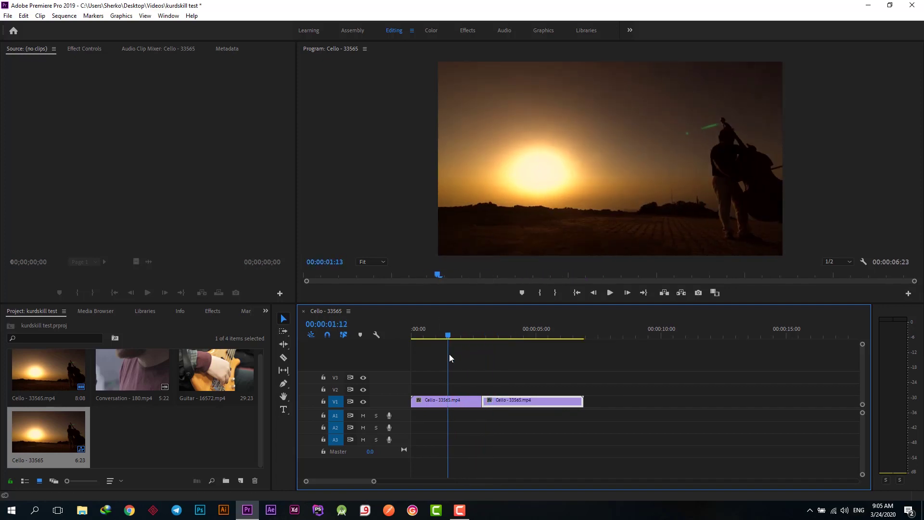
left_click(610, 293)
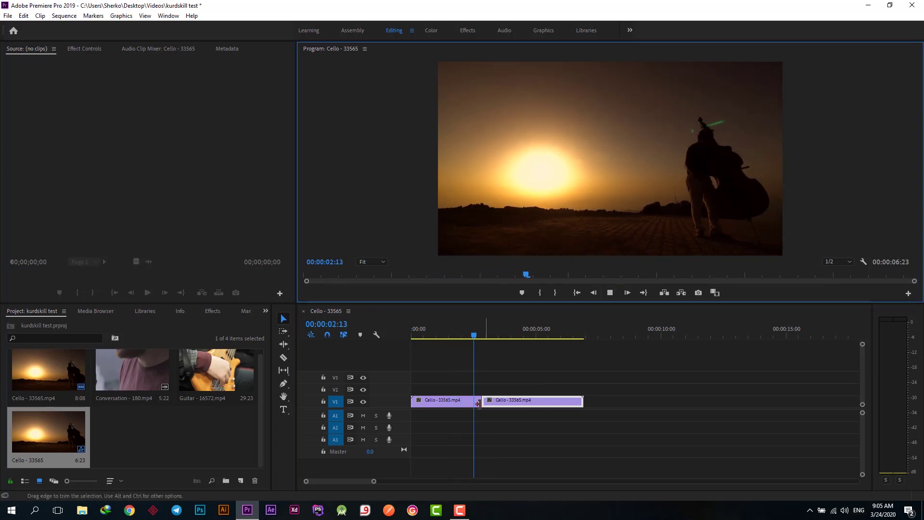
left_click(610, 293)
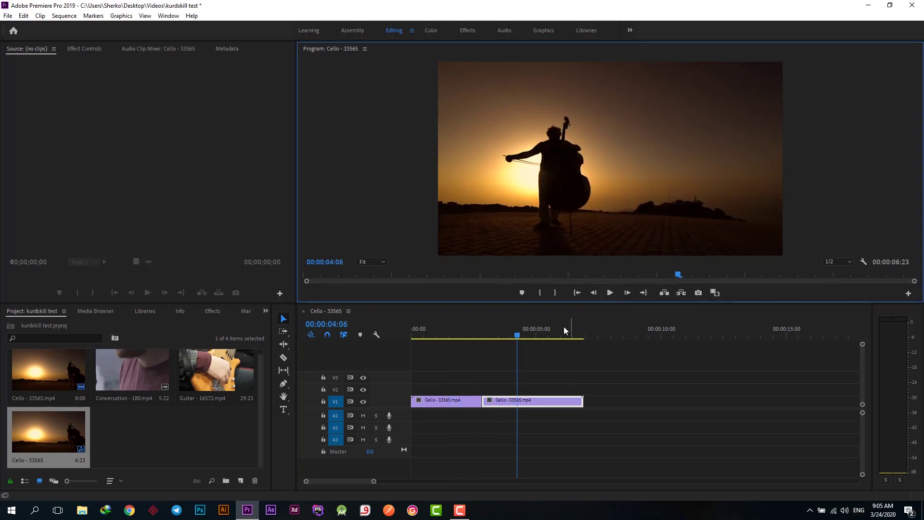
left_click_drag(519, 337, 407, 355)
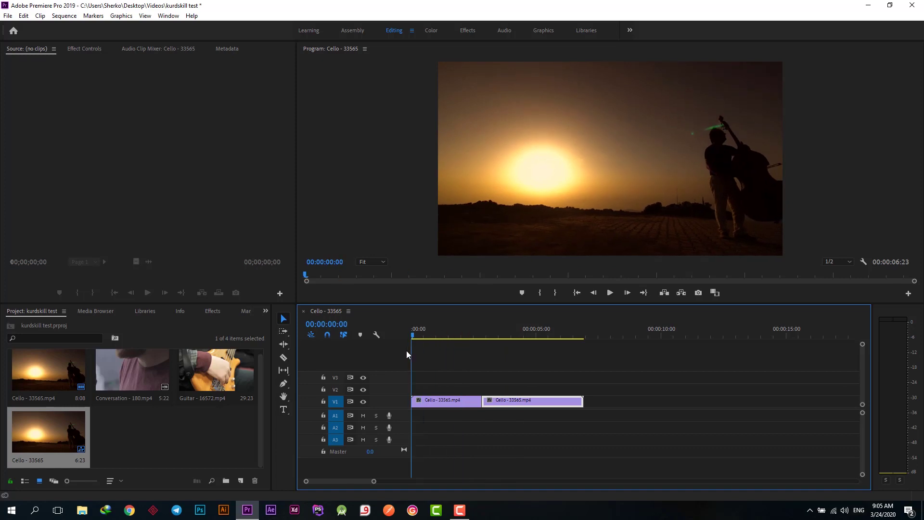
left_click(452, 333)
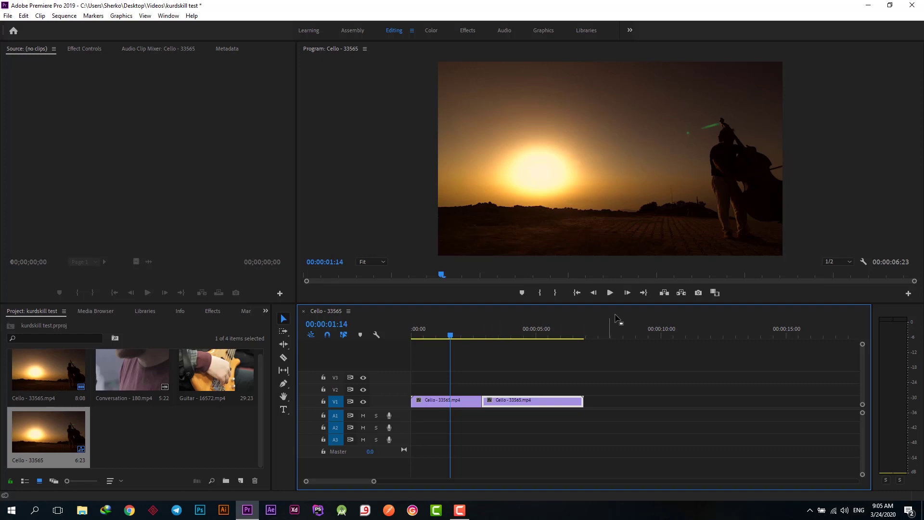
left_click(629, 294)
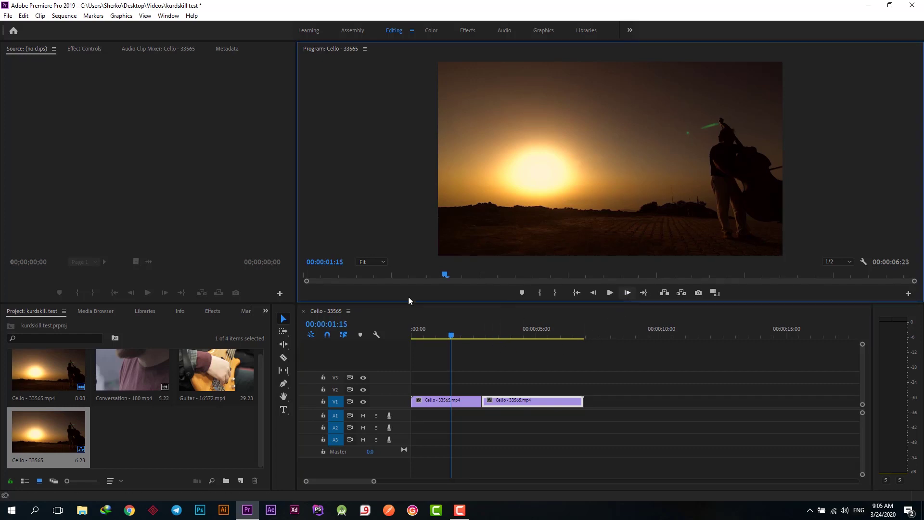
left_click(624, 296)
left_click(624, 296)
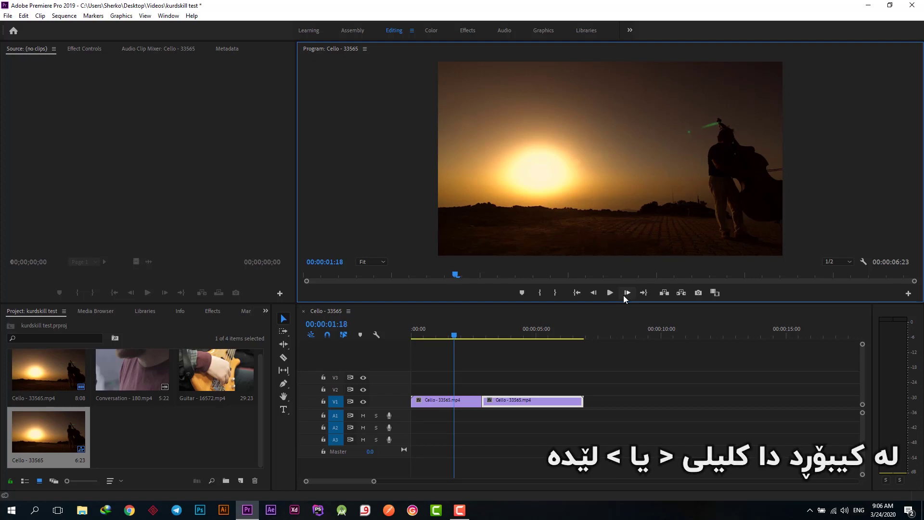
key("Right")
key("Right")
key("Right")
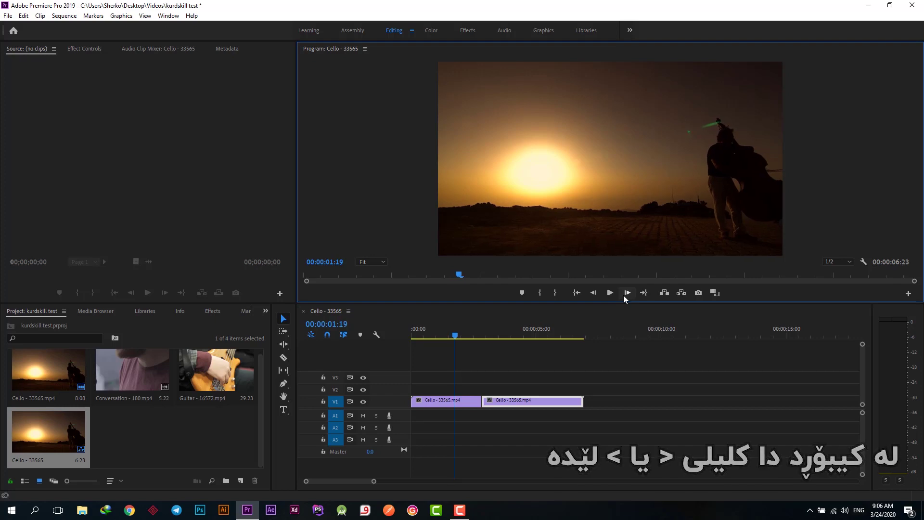
key("Right")
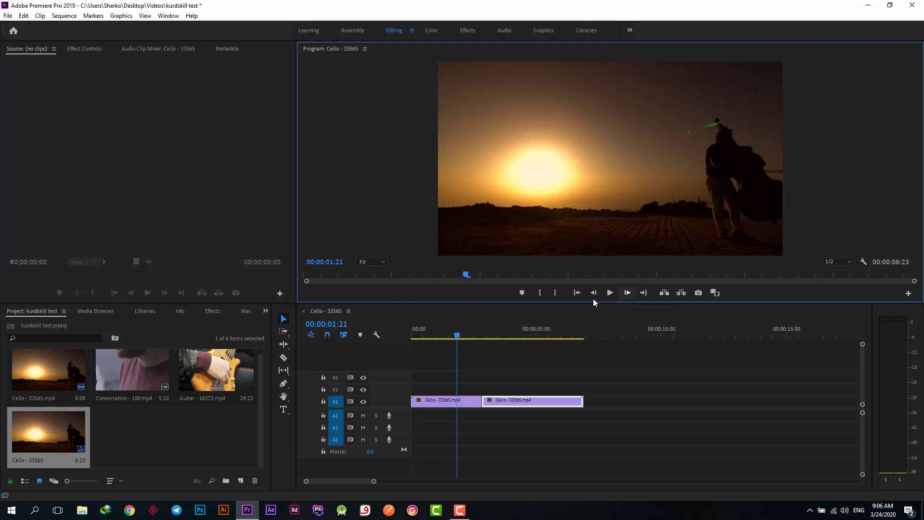
key("Right")
key("Right")
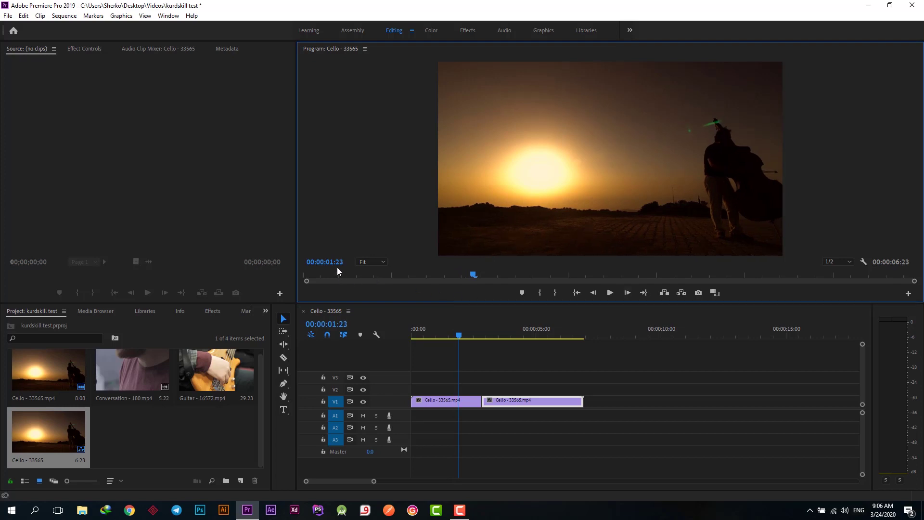
key("Left")
key("Left")
key("Left")
key("Left")
key("Left")
key("Left")
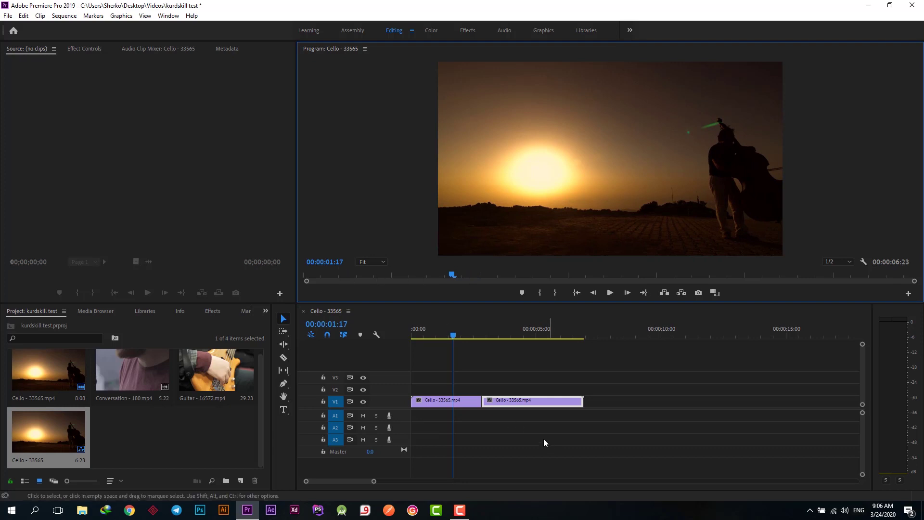
Replace both Cello pieces with a fresh Cello clip on V1, ripple-trimmed to end at 00:00:04:23.
left_click_drag(544, 437, 446, 397)
key("Delete")
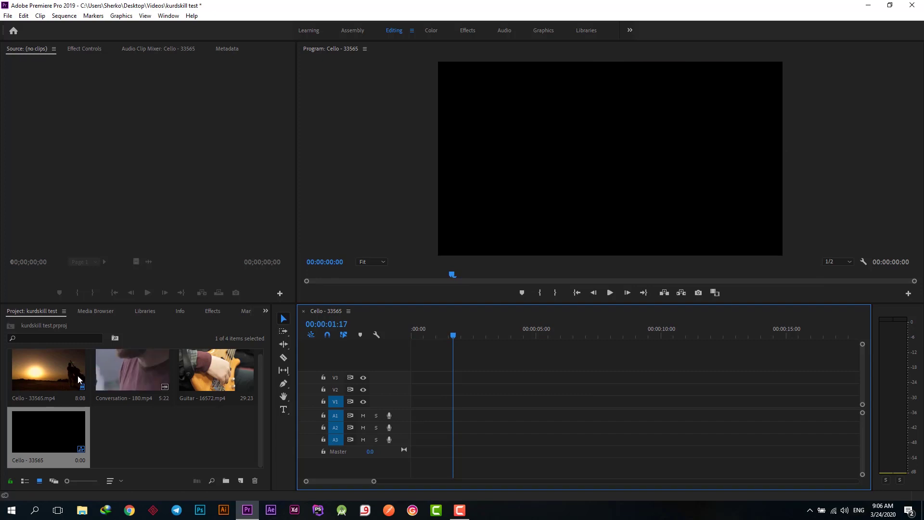
left_click_drag(54, 366, 417, 390)
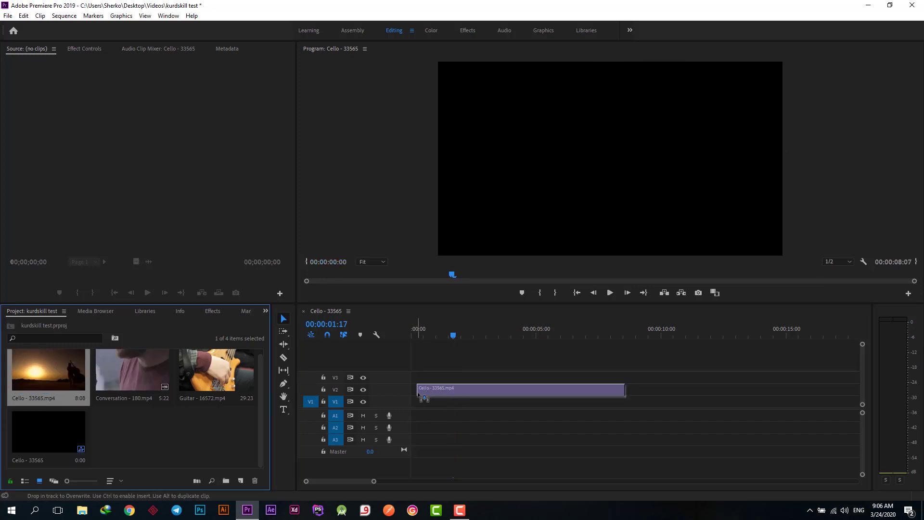
left_click_drag(417, 391, 418, 401)
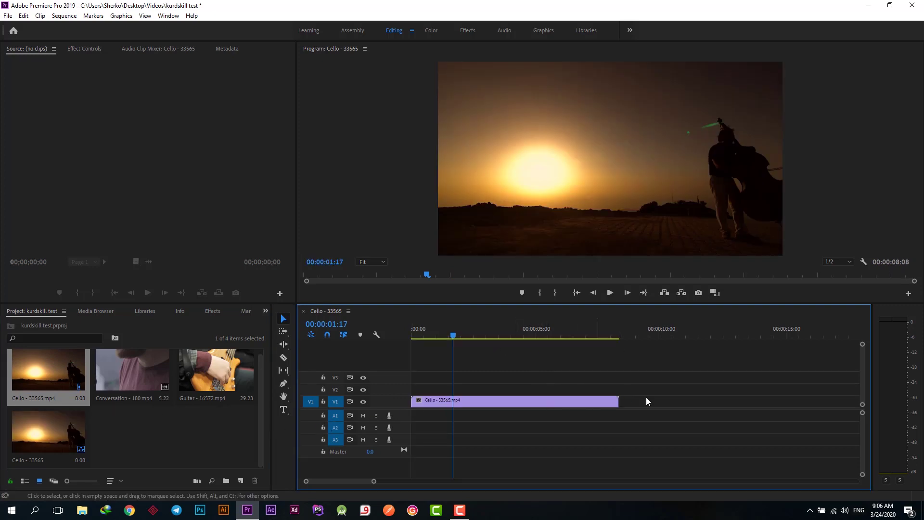
left_click(534, 335)
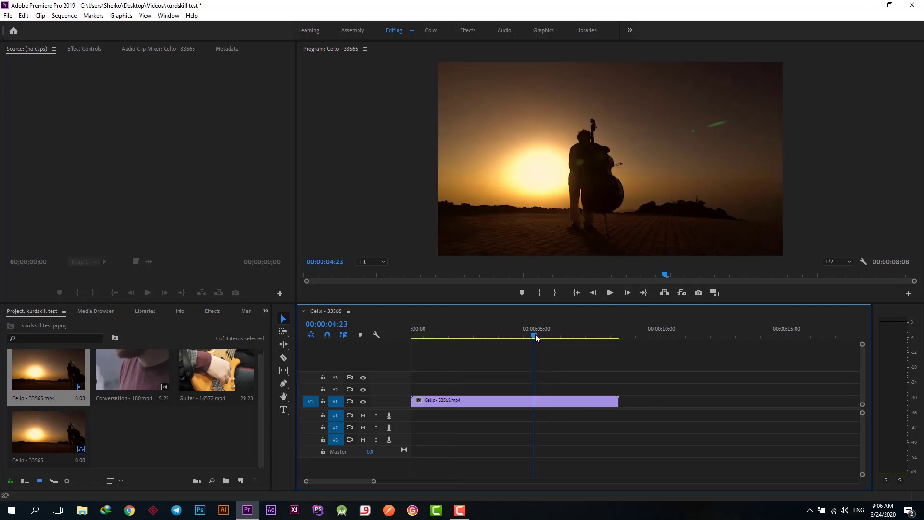
key("w")
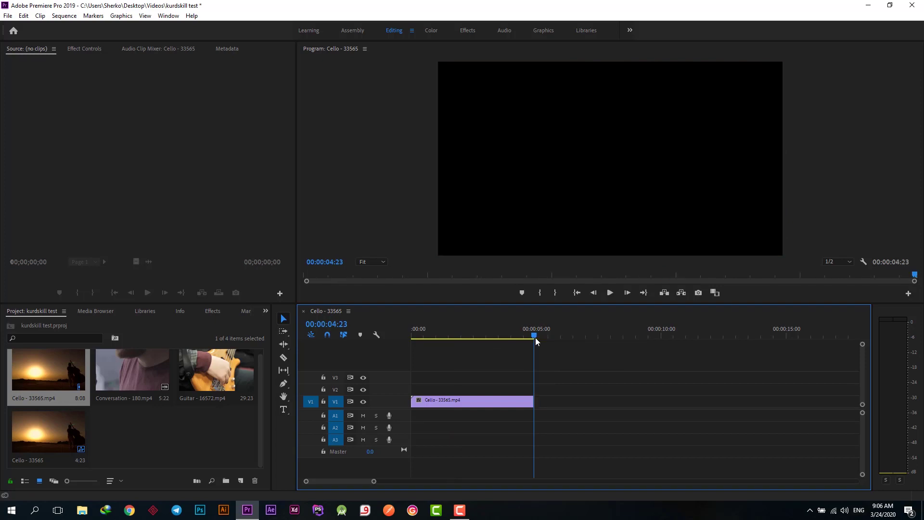
Add the Guitar clip after Cello and razor-cut it near 00:00:10:00 and at 00:00:12:02.
left_click_drag(190, 375, 546, 410)
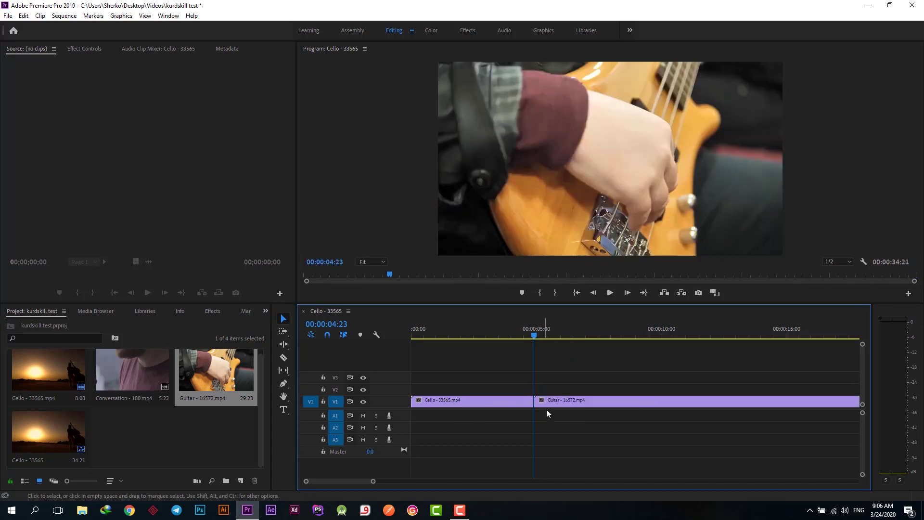
left_click_drag(538, 335, 653, 336)
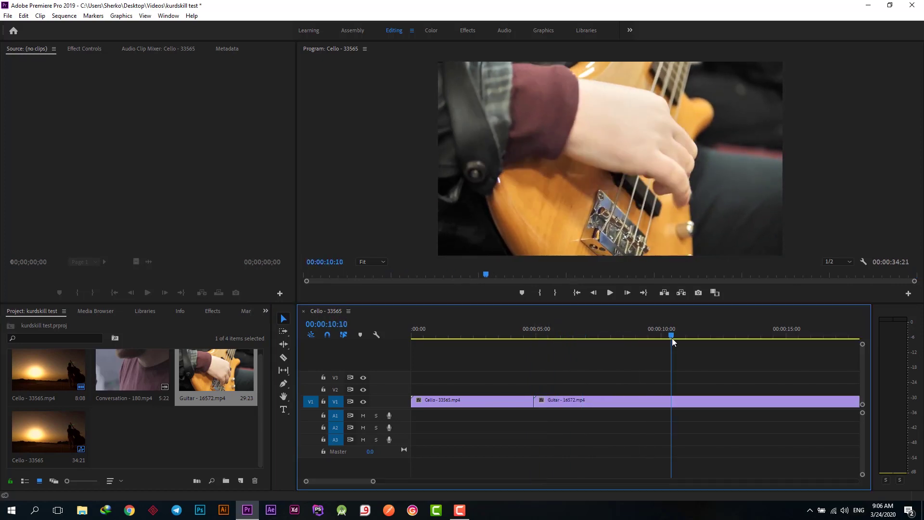
left_click(283, 360)
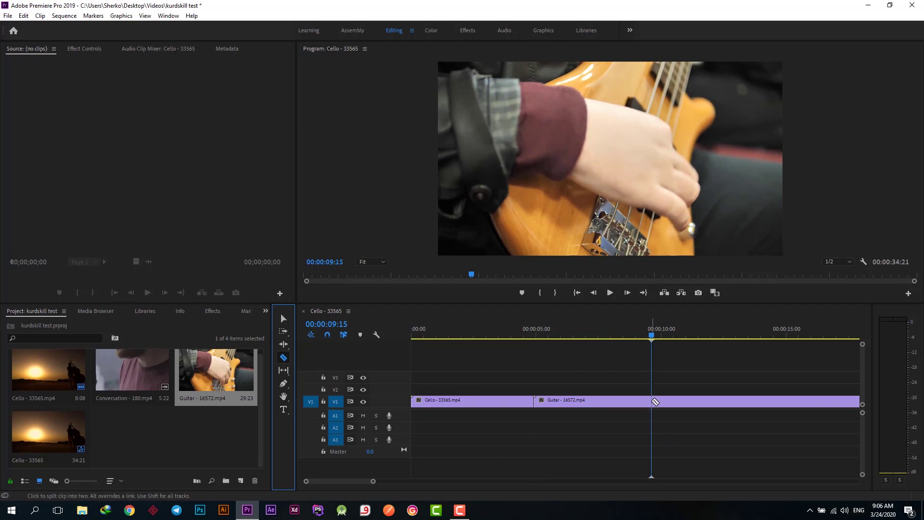
left_click(653, 402)
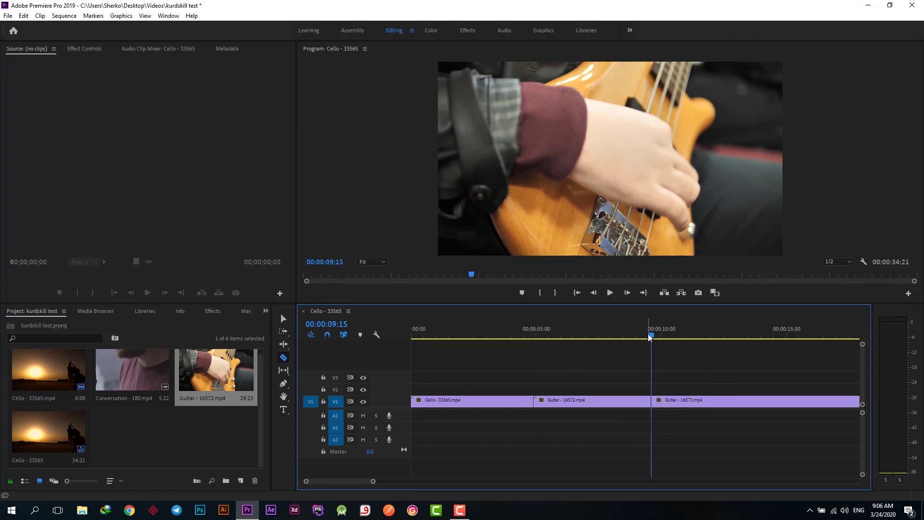
left_click_drag(653, 336, 713, 337)
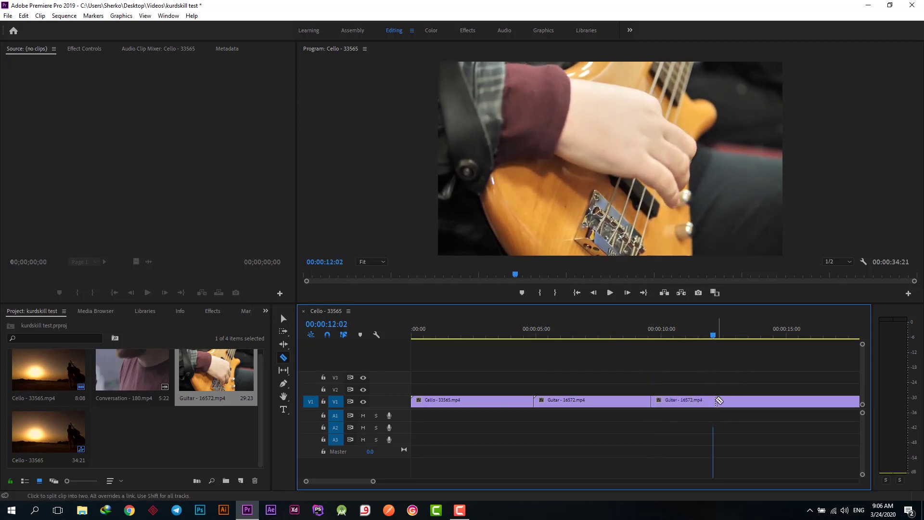
left_click(714, 401)
Delete the short middle Guitar piece, close the gap, and park the playhead at 00:00:11:15.
key("v")
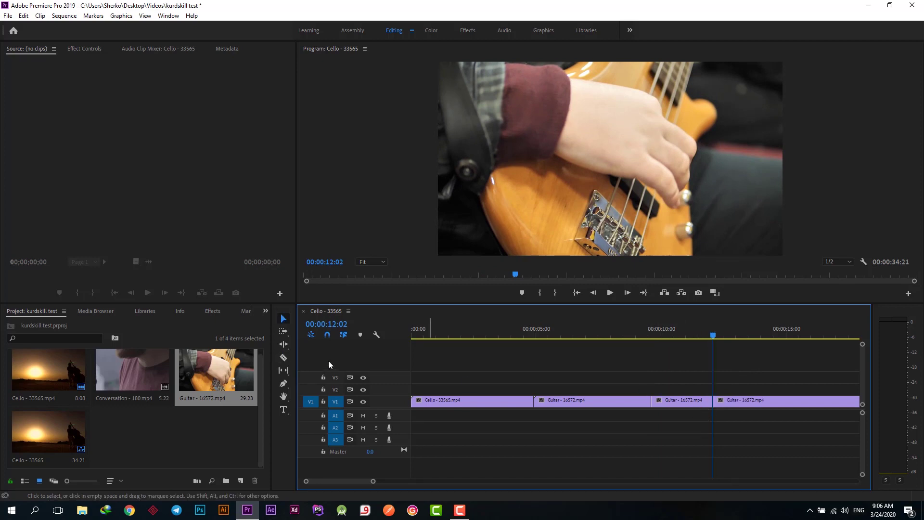
left_click(284, 318)
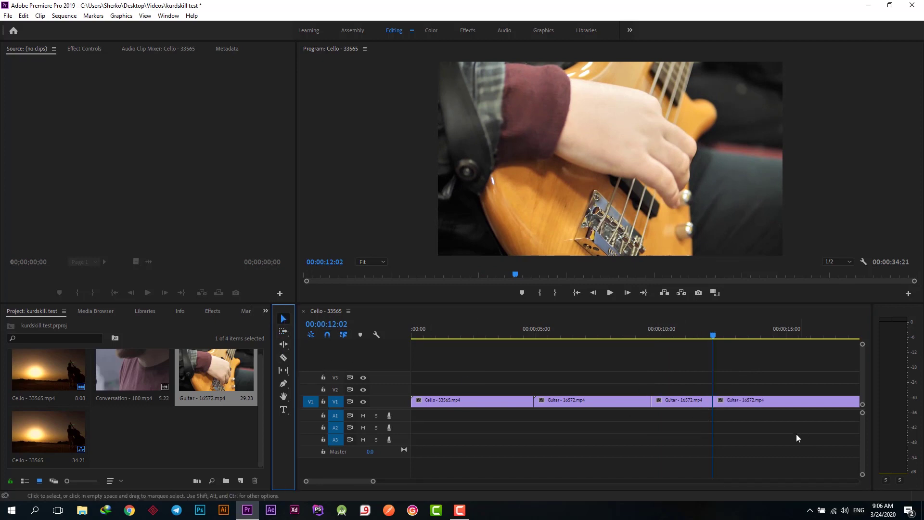
left_click(694, 406)
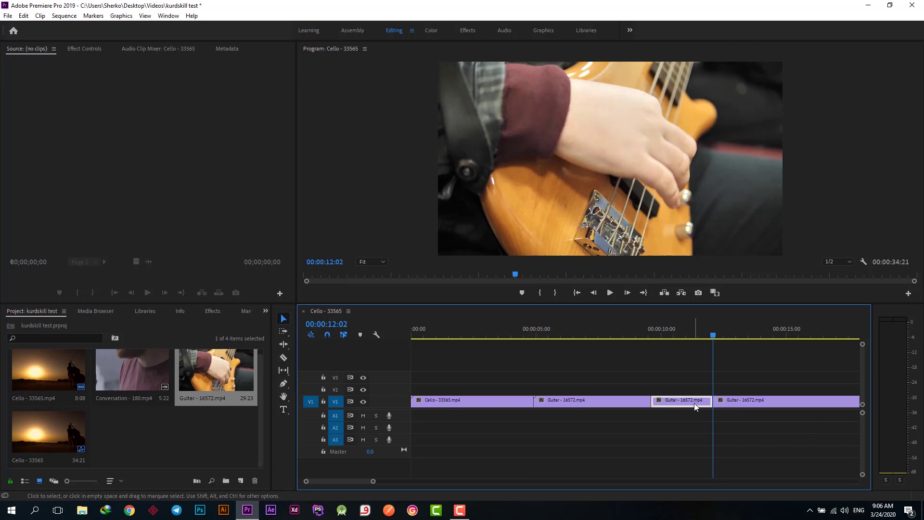
key("Delete")
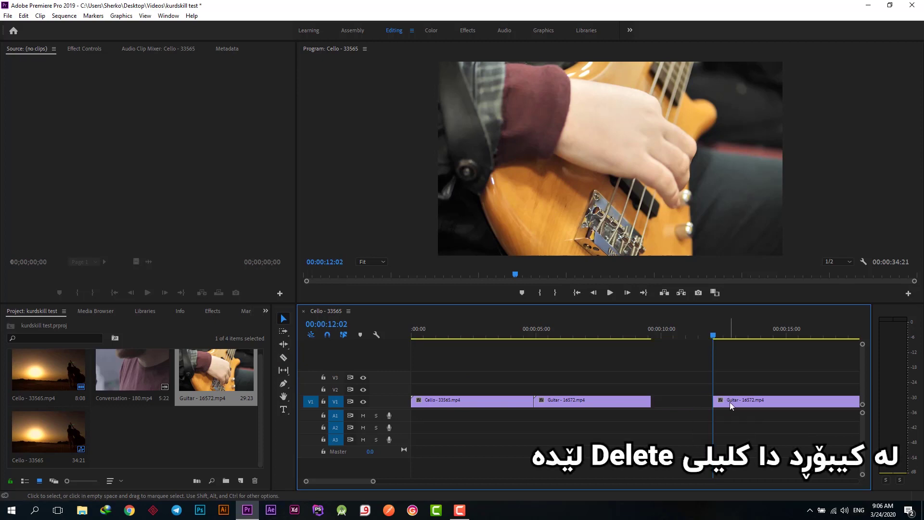
left_click_drag(730, 403, 768, 406)
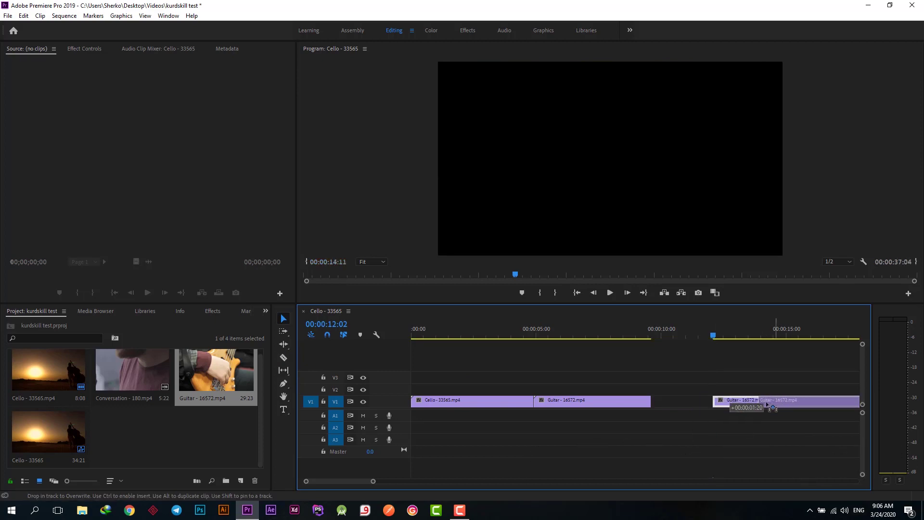
left_click_drag(768, 406, 706, 406)
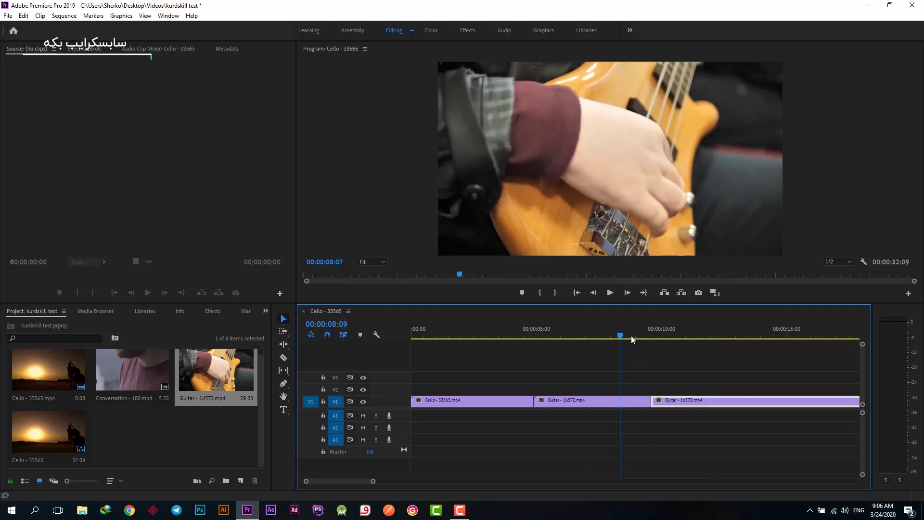
left_click_drag(631, 334, 654, 337)
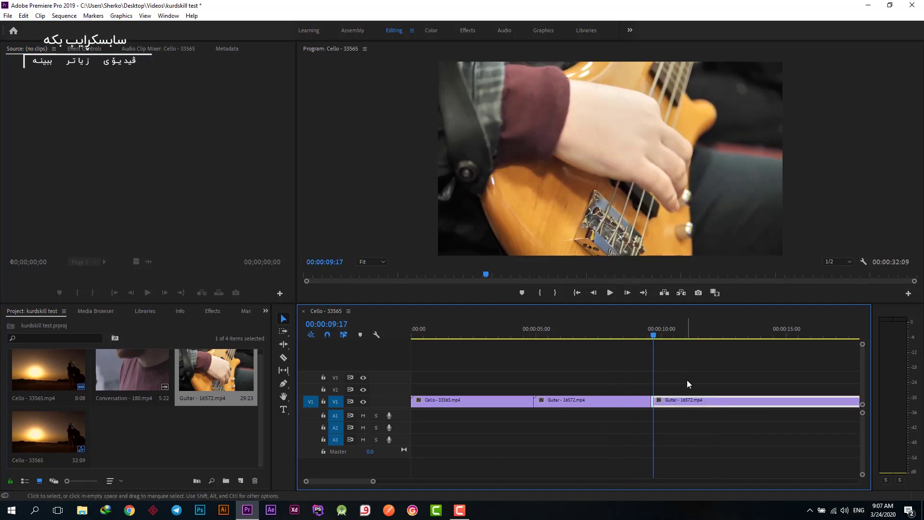
left_click(702, 334)
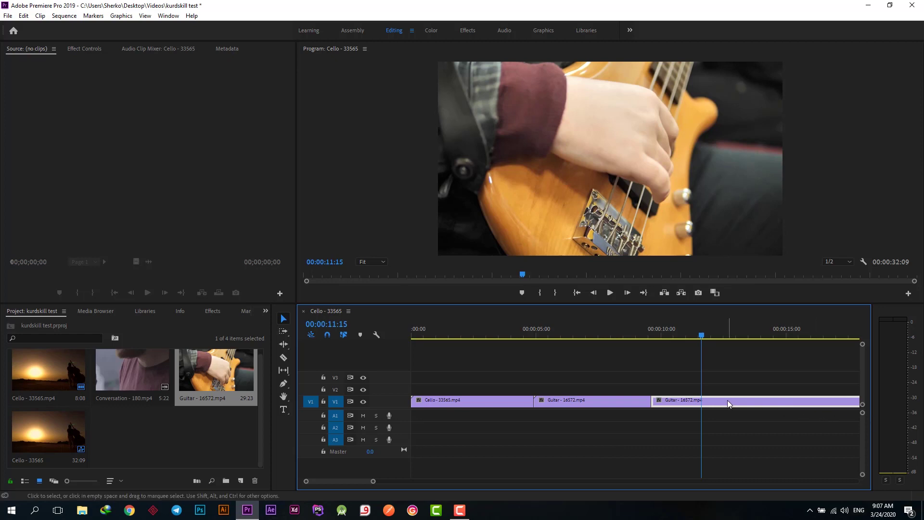
End the last Guitar piece at 00:00:11:15 and add Conversation - 180.mp4 right after it.
key("w")
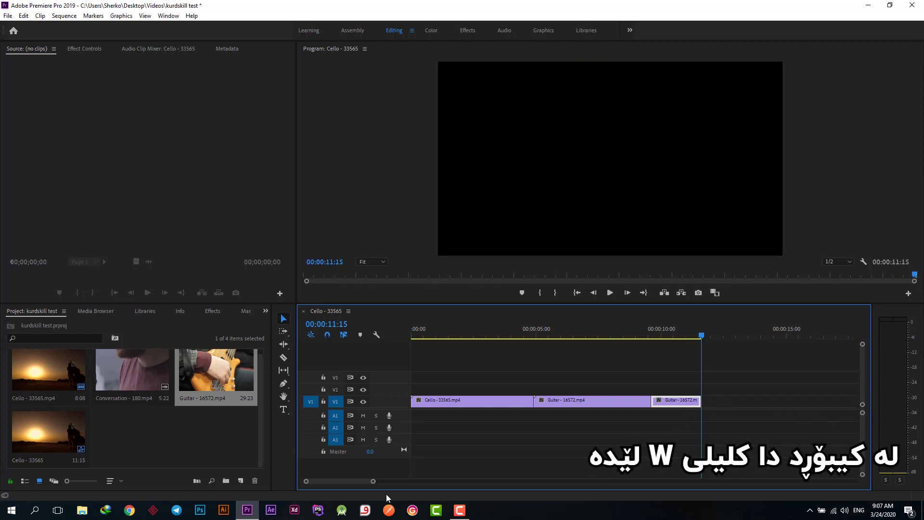
left_click(128, 367)
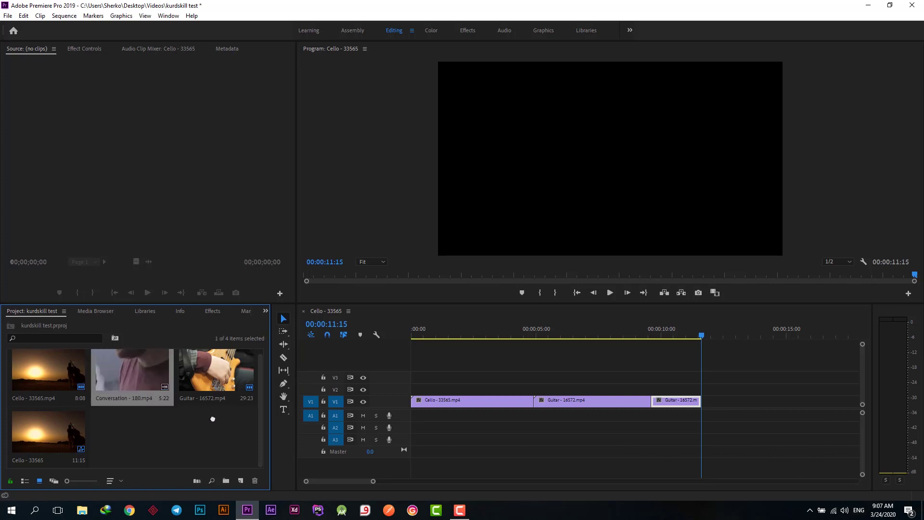
left_click_drag(213, 419, 708, 415)
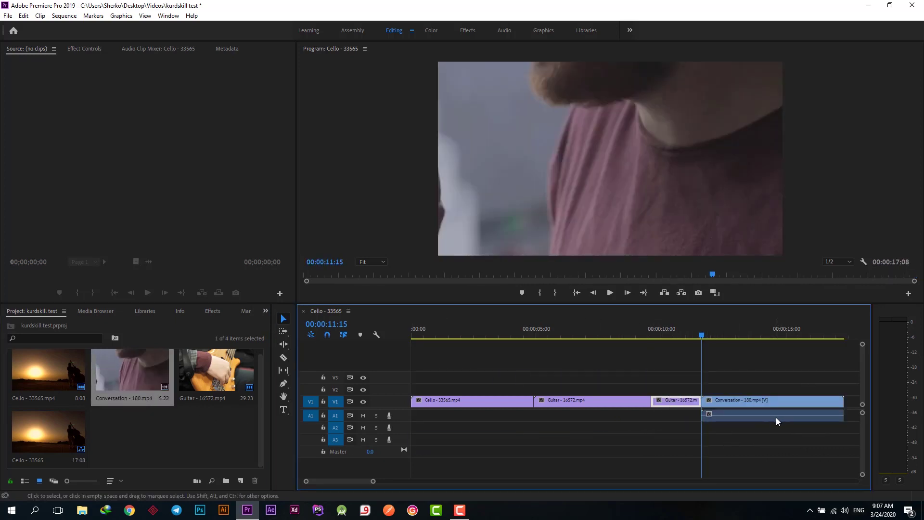
Preview the Conversation clip around 00:00:15:08, then scrub back to earlier footage.
left_click(750, 419)
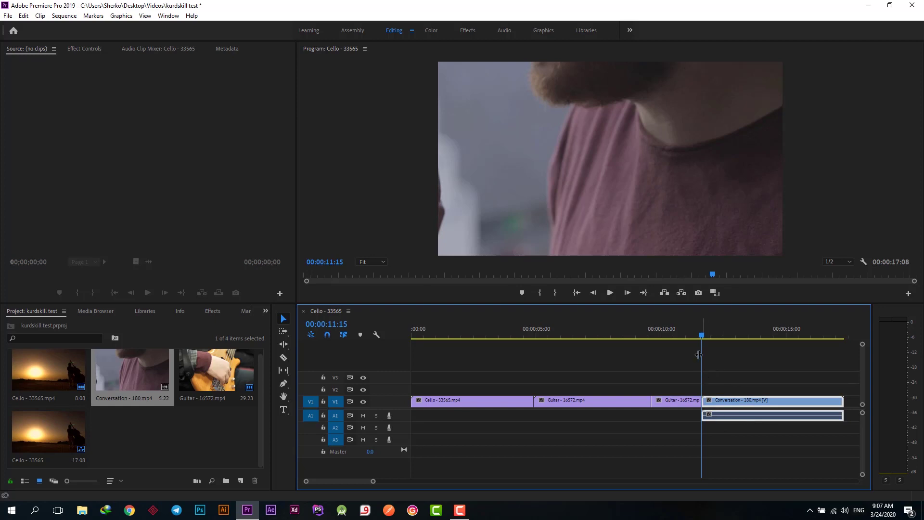
mouse_move(701, 335)
left_mouse_down()
mouse_move(801, 343)
mouse_move(706, 357)
left_mouse_up()
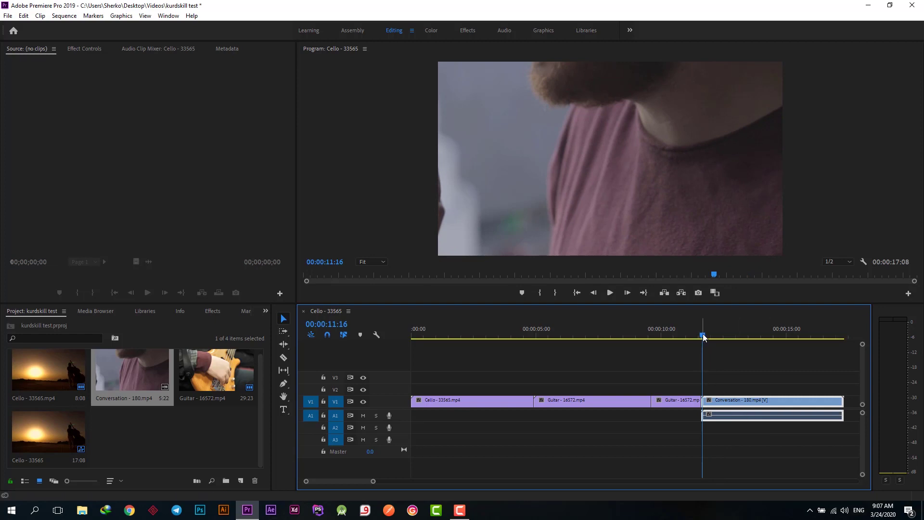
left_click_drag(703, 336, 412, 354)
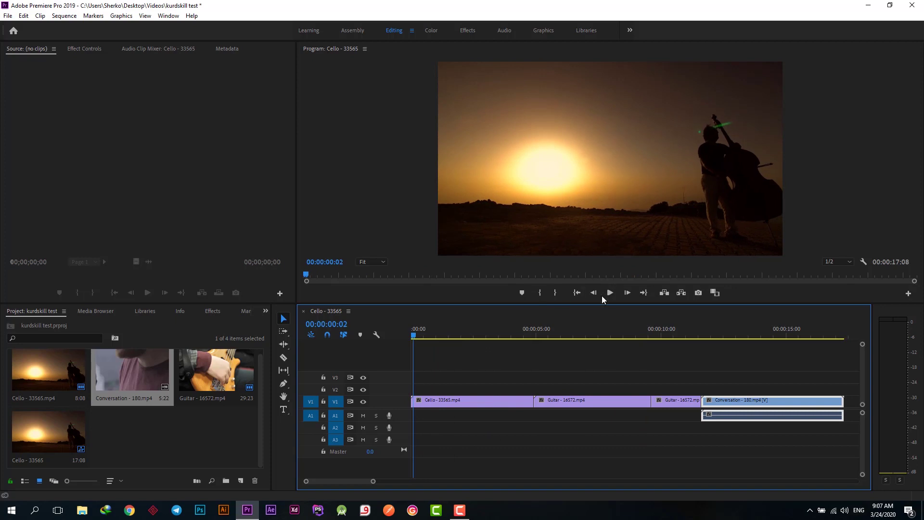
Play the sequence from the beginning and stop it at about 00:00:15:07.
left_click(610, 293)
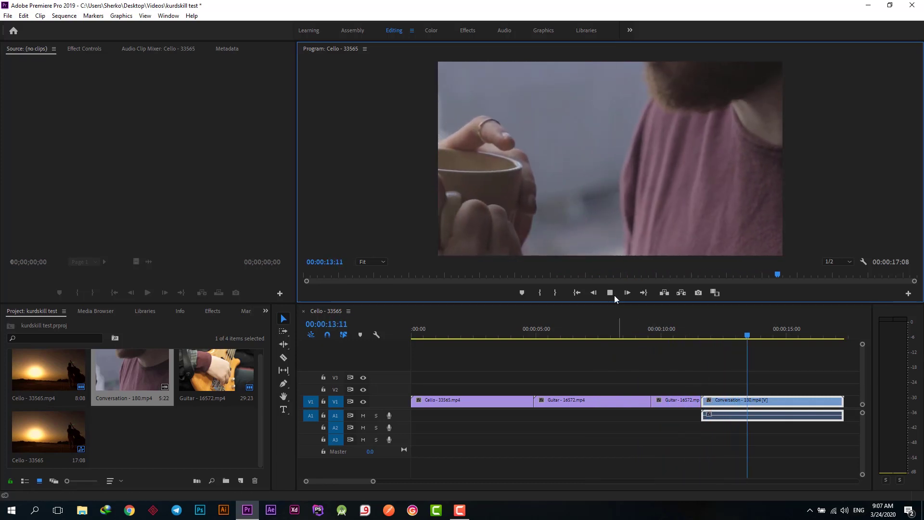
left_click(610, 293)
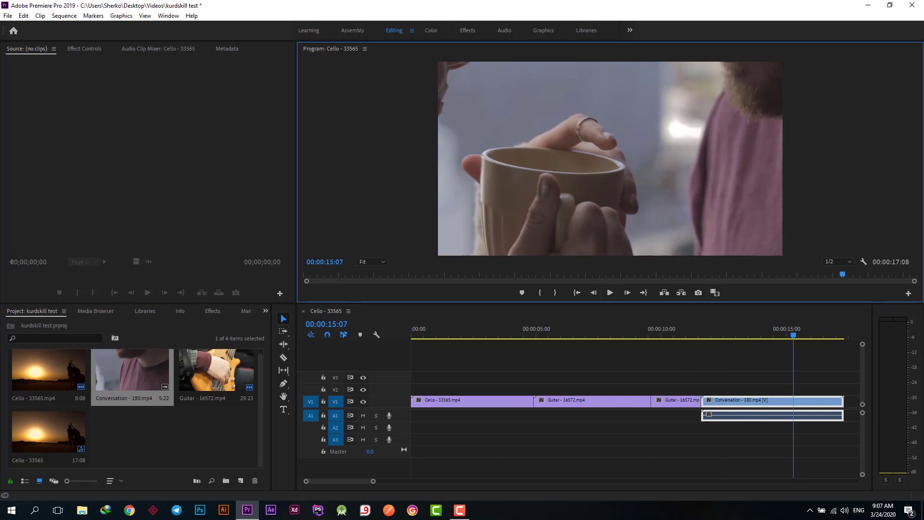
key("F10")
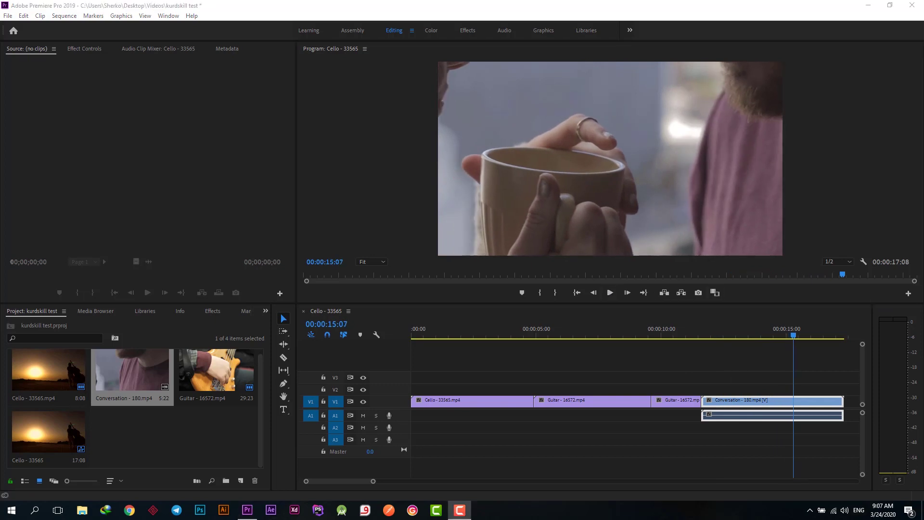